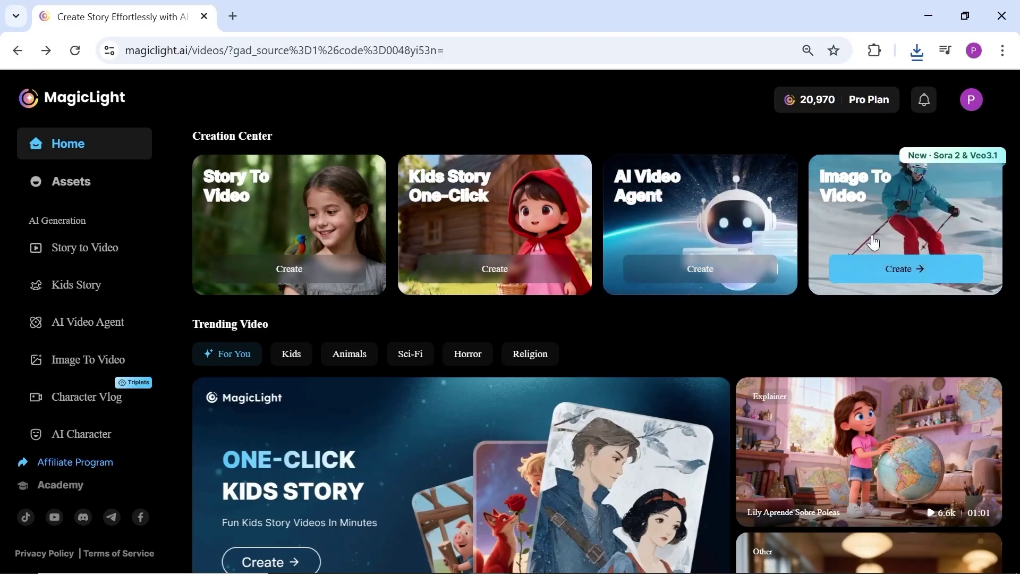
scroll(672, 334, "down", 1)
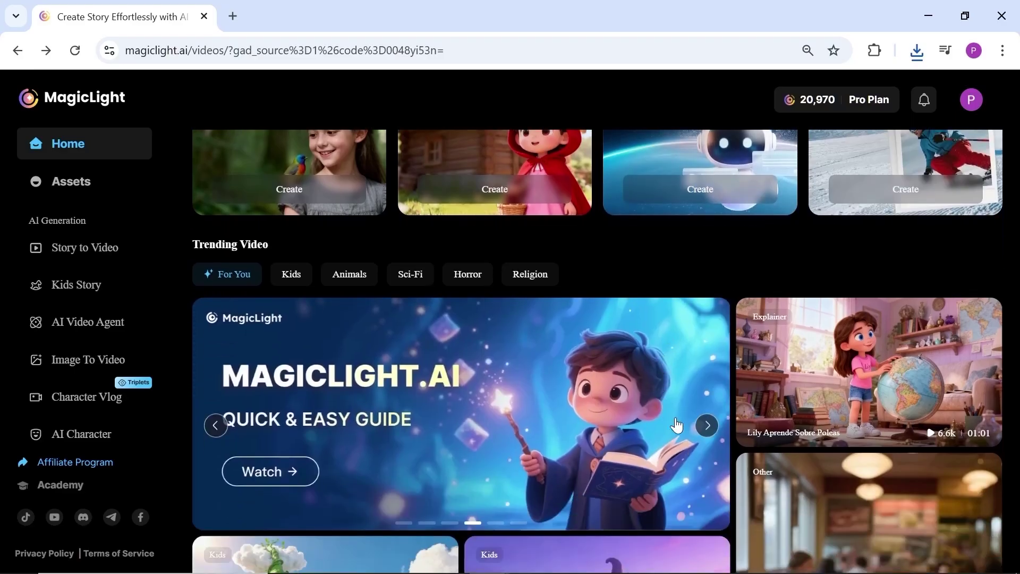
From the trending carousel, open the Sora 2 image-to-video creator and keep Sora 2 at 720p, 10 seconds
left_click(706, 427)
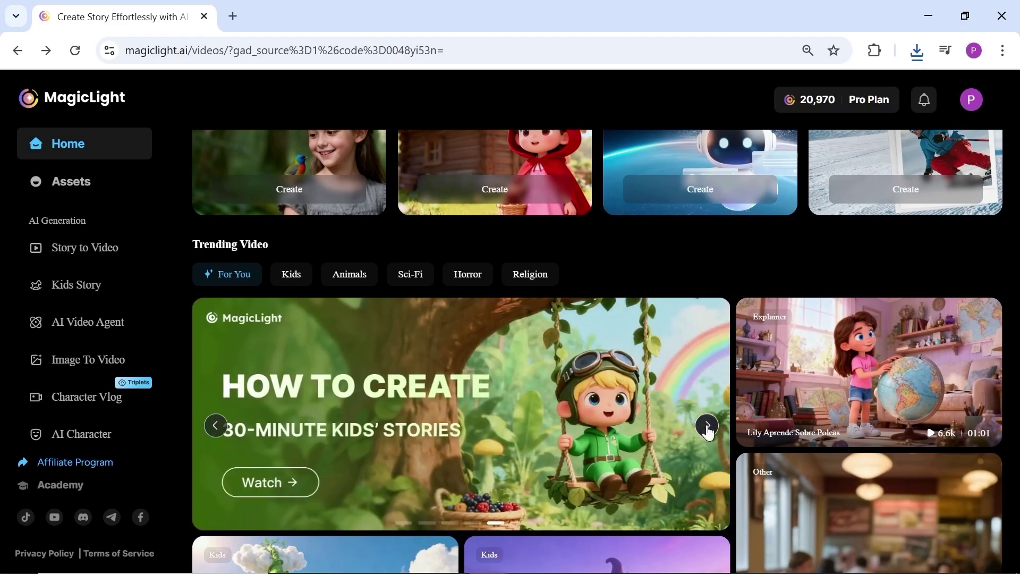
left_click(707, 428)
left_click(707, 428)
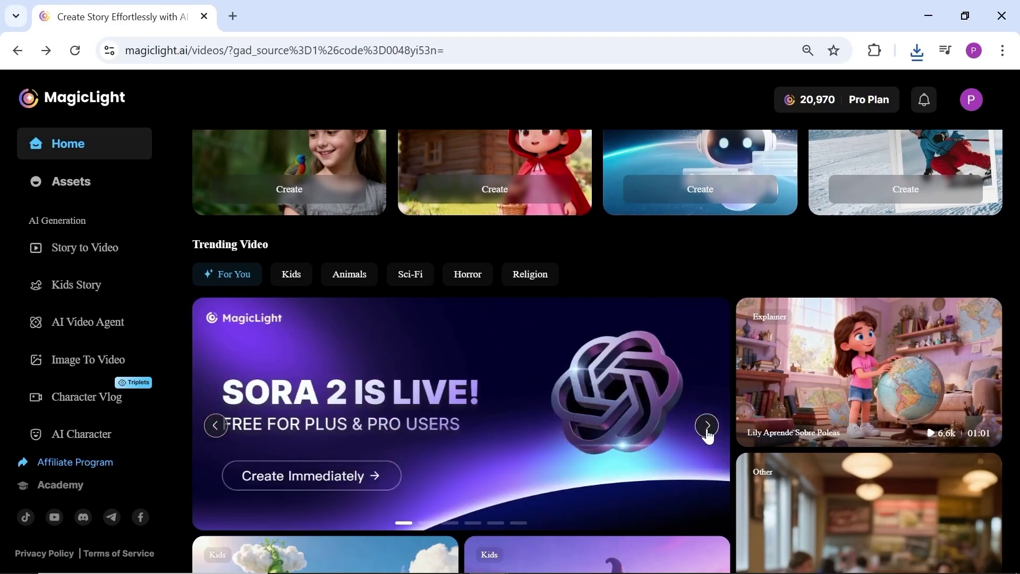
left_click(430, 421)
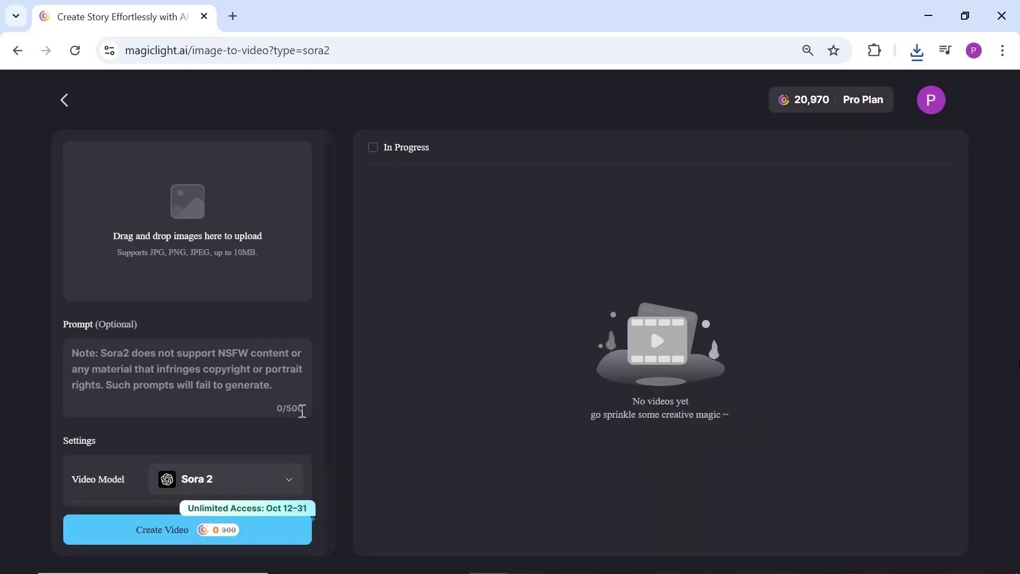
scroll(313, 442, "down", 1)
left_click(251, 408)
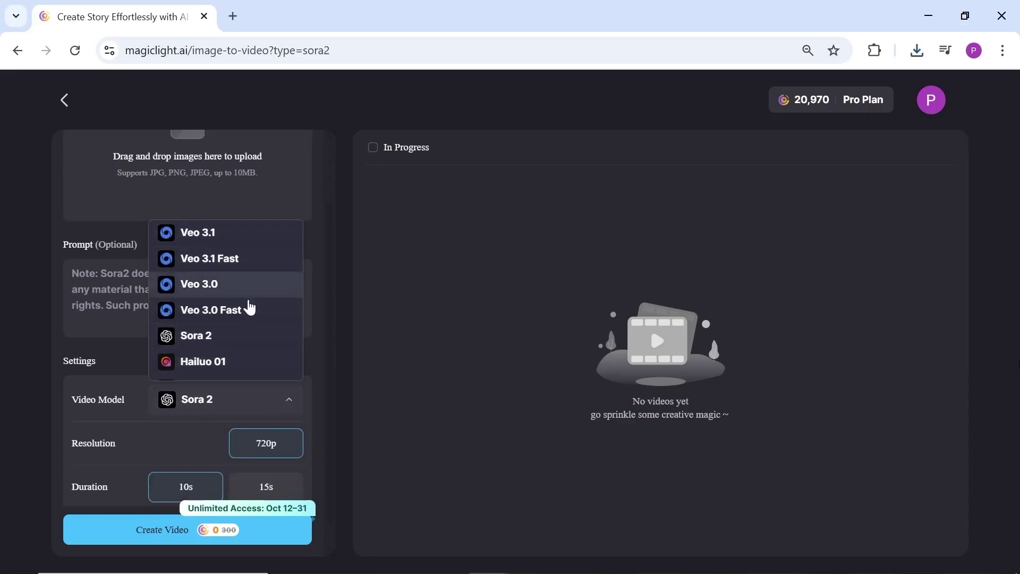
scroll(251, 349, "down", 1)
scroll(246, 361, "down", 2)
scroll(247, 301, "up", 1)
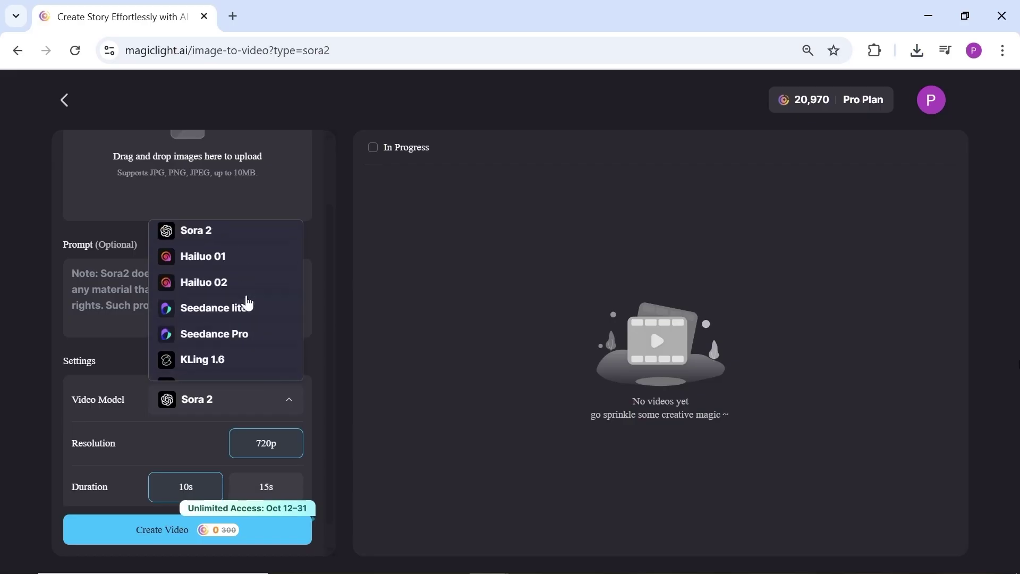
scroll(246, 291, "up", 2)
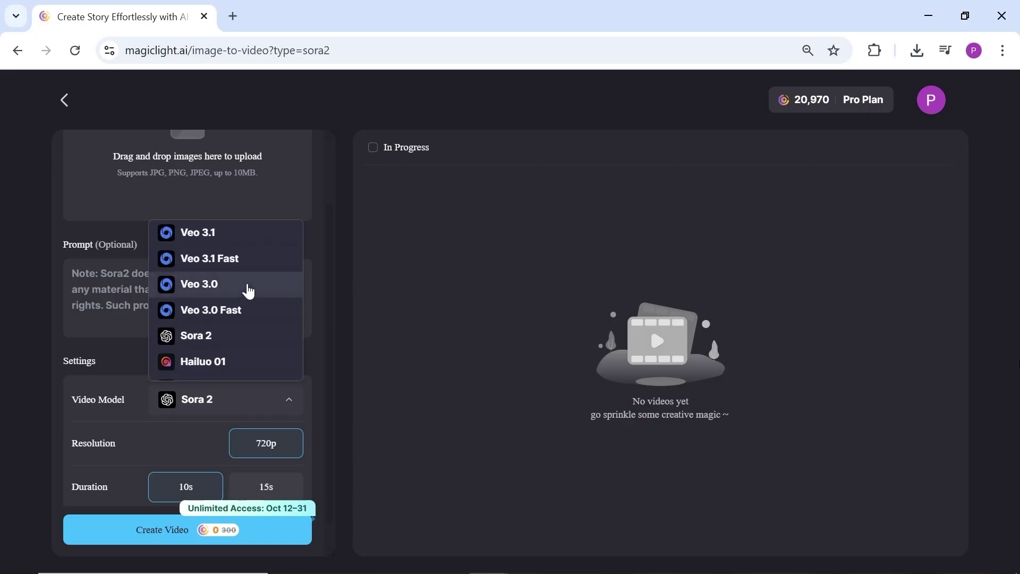
left_click(226, 347)
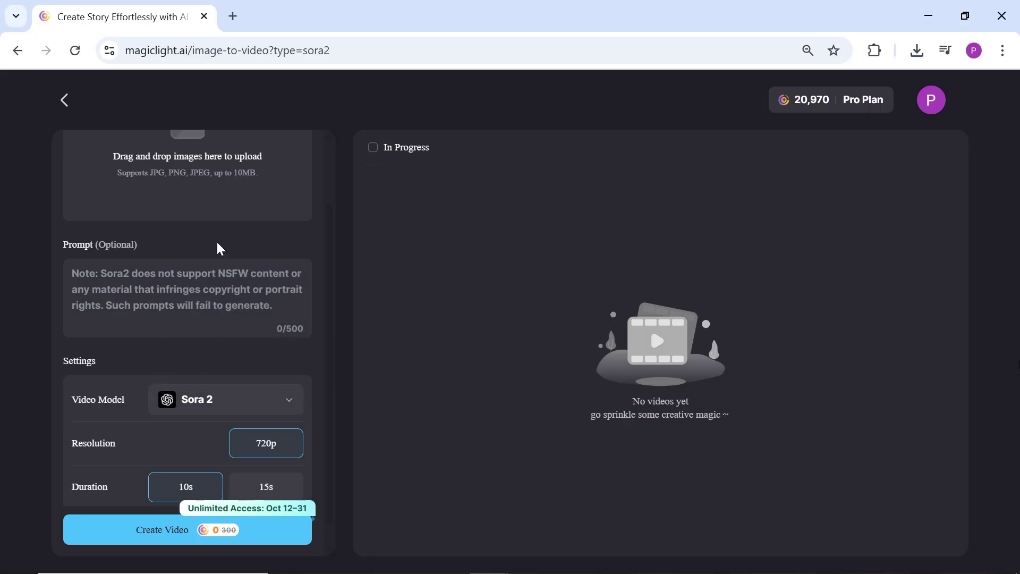
scroll(217, 248, "up", 2)
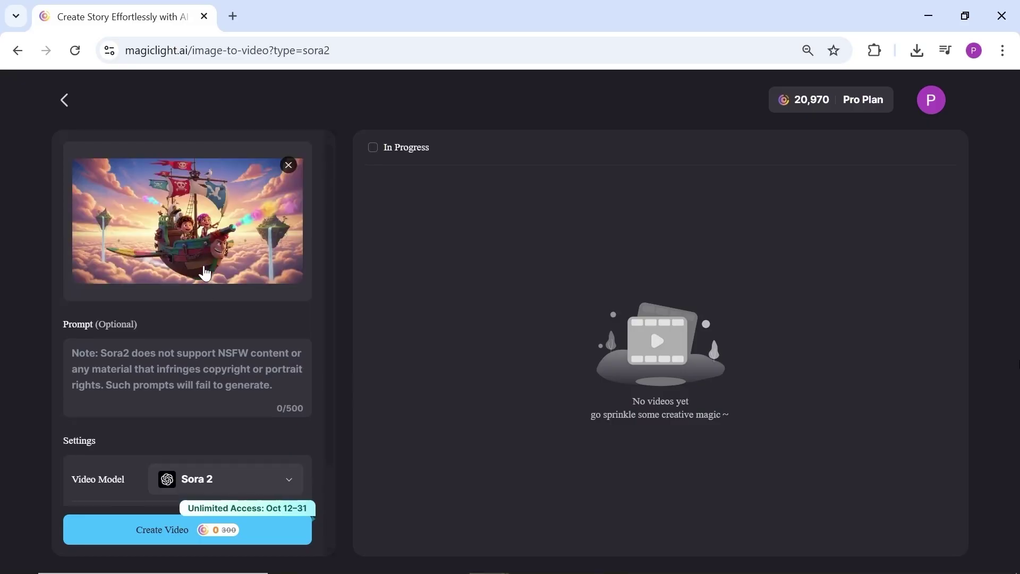
Generate the flying pirate-ship video from its pasted prompt
left_click(209, 375)
key("ctrl+v")
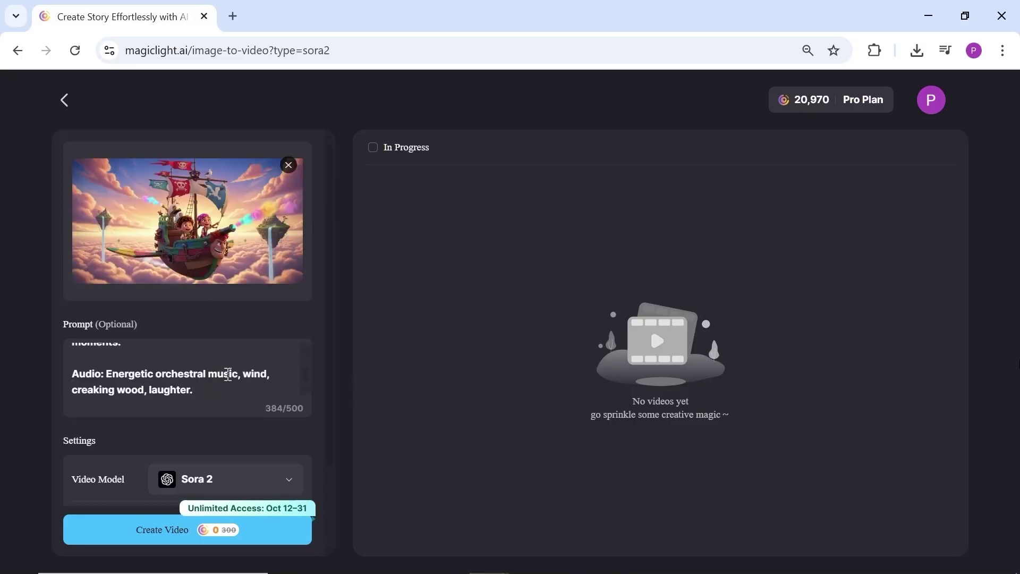
scroll(228, 374, "up", 2)
scroll(226, 377, "up", 2)
scroll(127, 365, "down", 2)
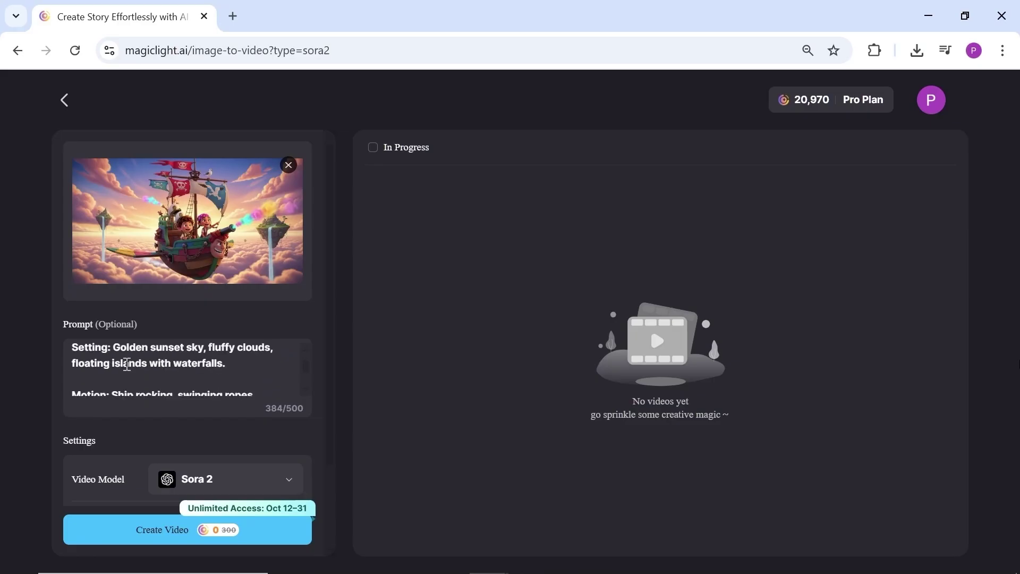
scroll(127, 365, "down", 2)
scroll(127, 364, "down", 2)
scroll(127, 365, "down", 2)
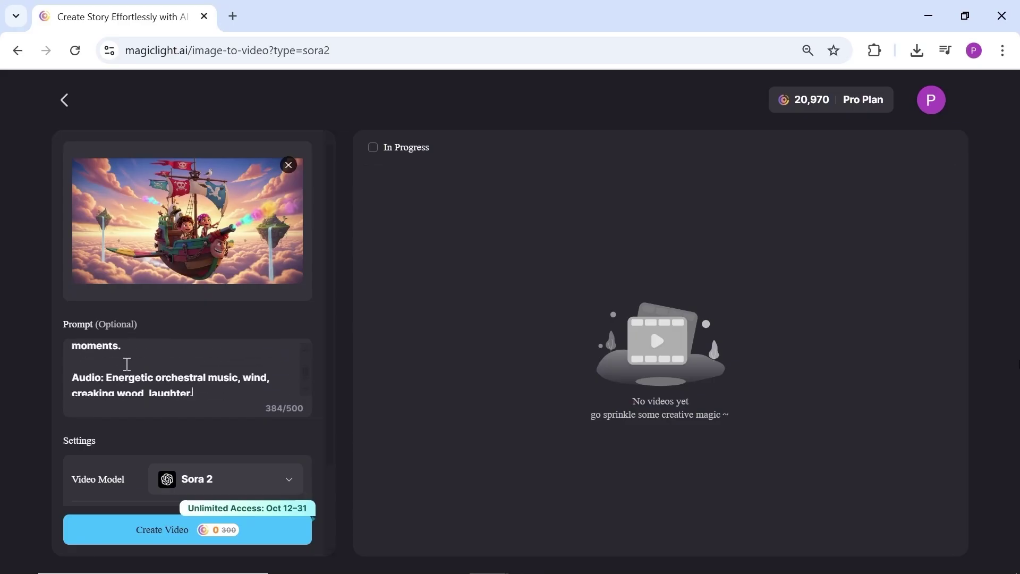
scroll(126, 364, "down", 1)
scroll(127, 364, "down", 2)
scroll(312, 388, "down", 1)
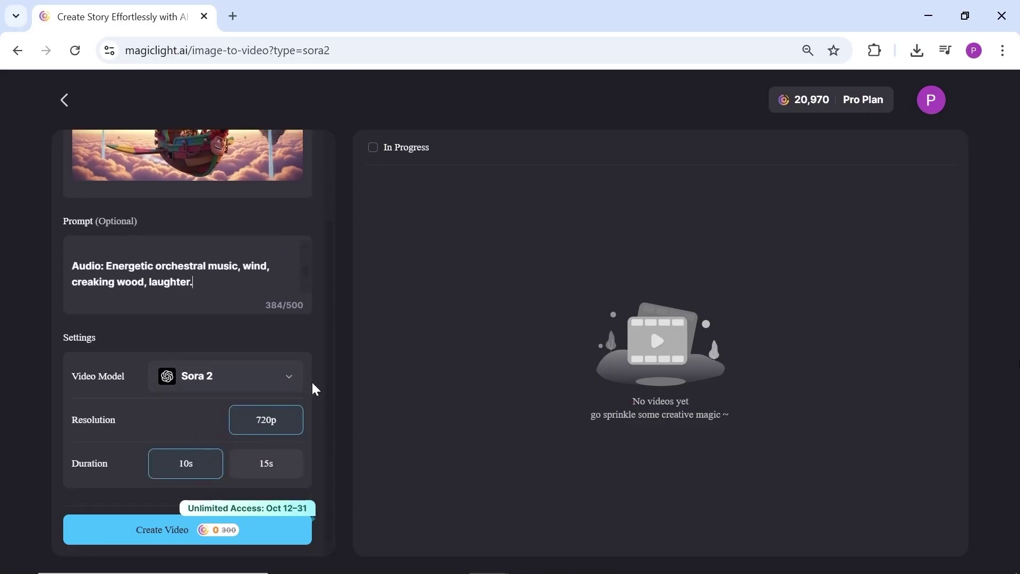
left_click(176, 531)
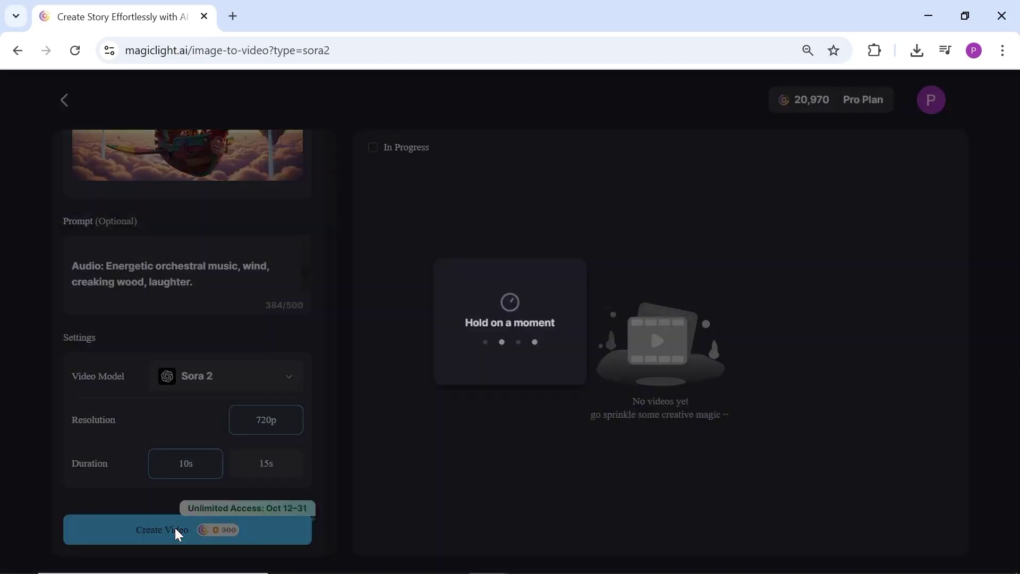
scroll(319, 272, "up", 2)
scroll(231, 239, "up", 1)
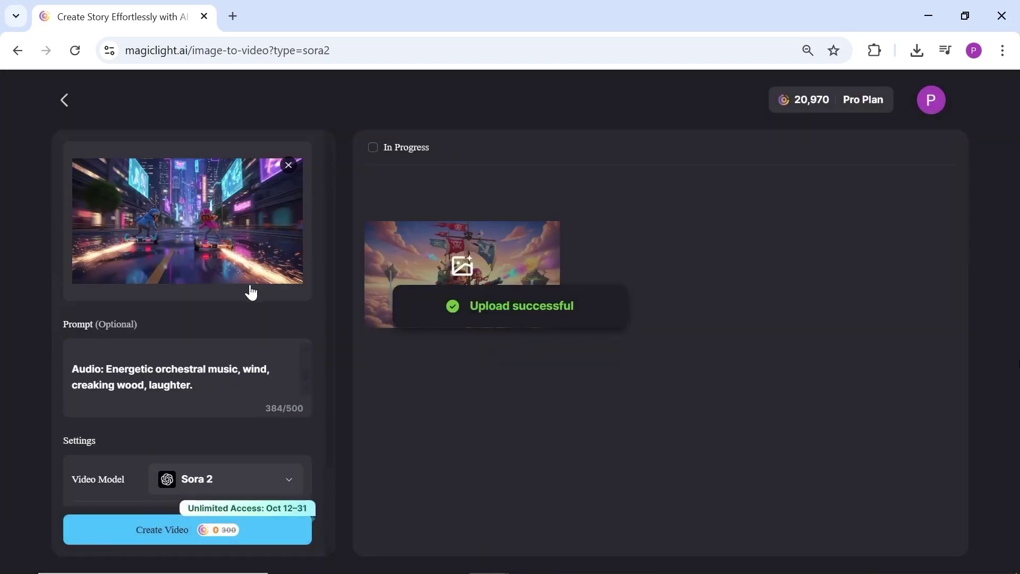
Generate the neon-city hoverboard race video from its pasted prompt, then preview the pirate-ship video
key("ctrl+v")
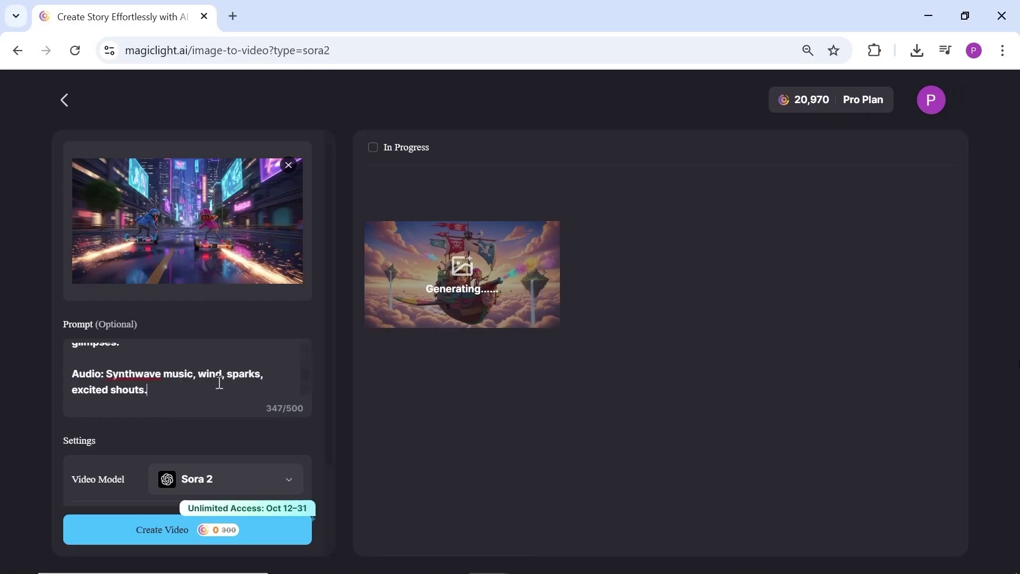
scroll(298, 398, "down", 2)
scroll(301, 394, "down", 1)
left_click(231, 528)
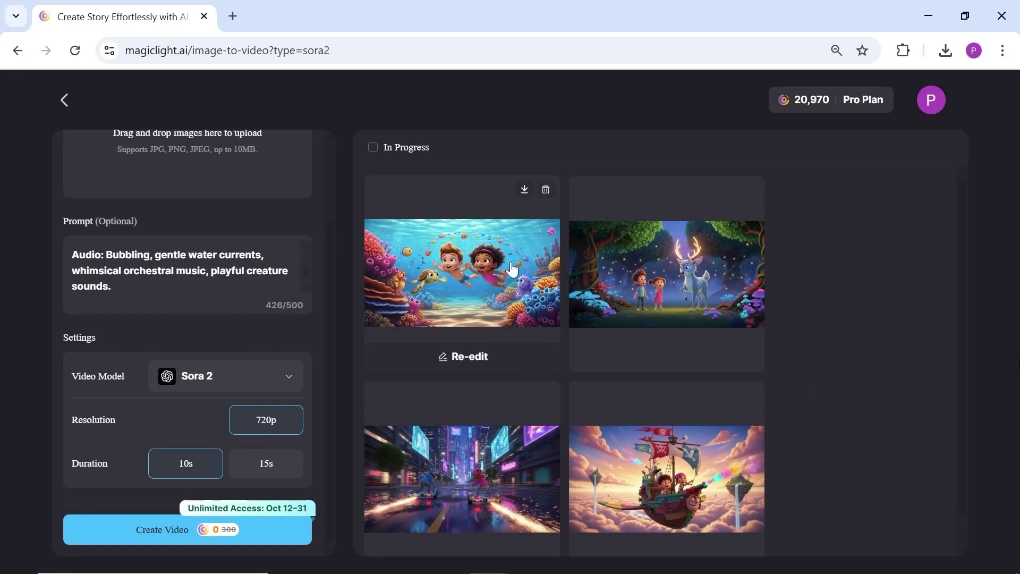
left_click(494, 478)
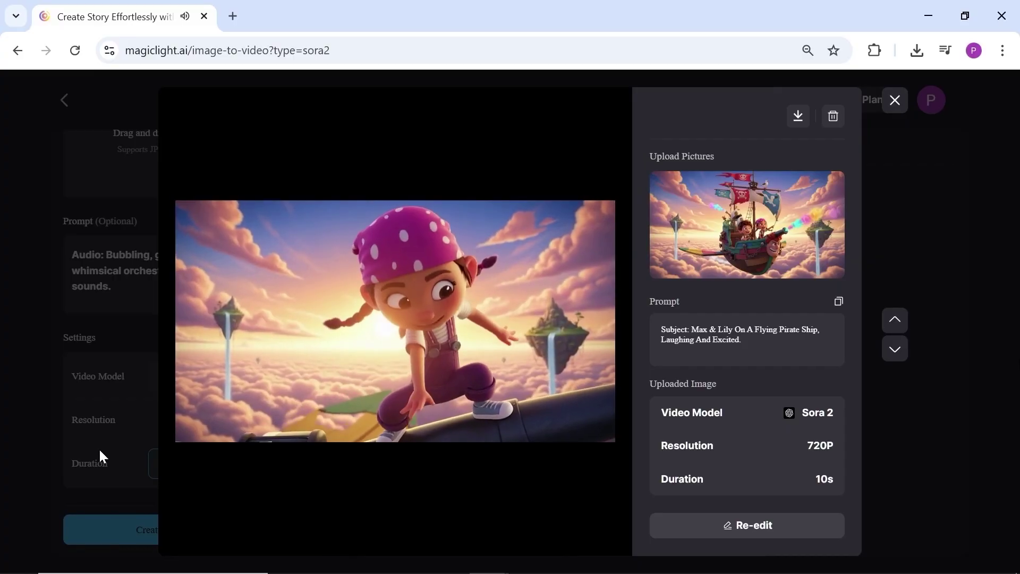
Preview the hoverboard, forest deer and underwater videos, then open the Kids Story creator
left_click(892, 326)
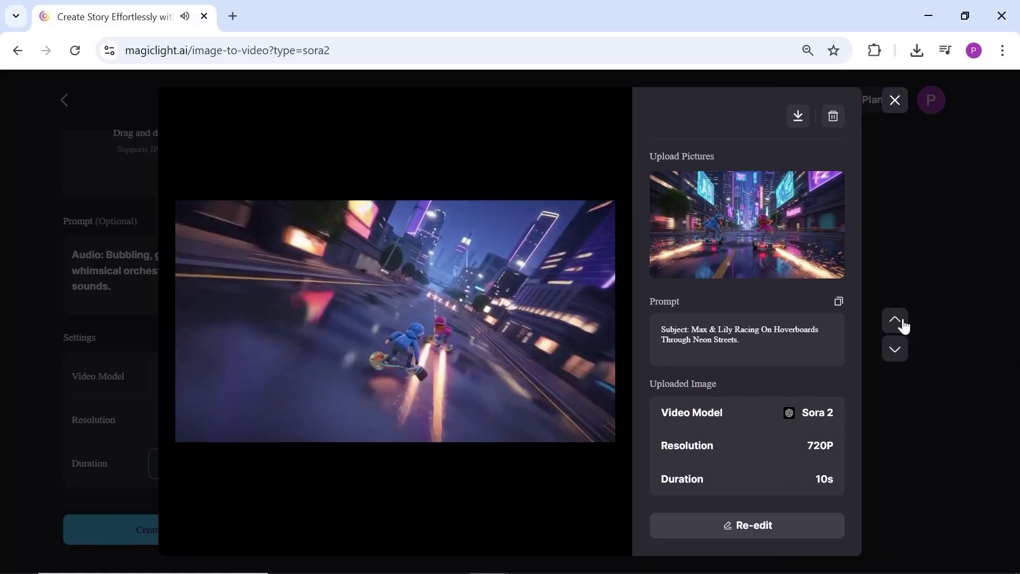
left_click(902, 322)
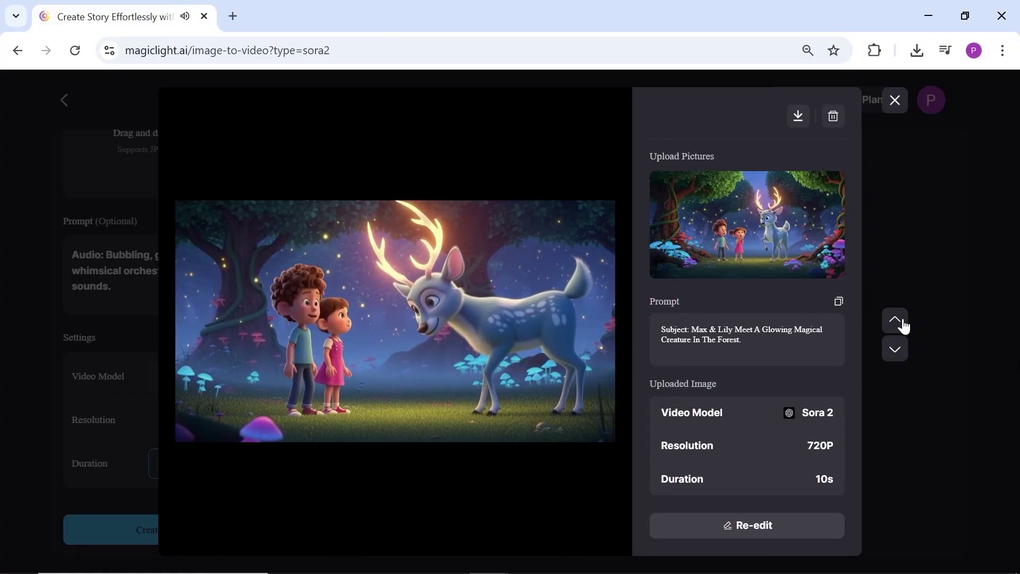
left_click(903, 325)
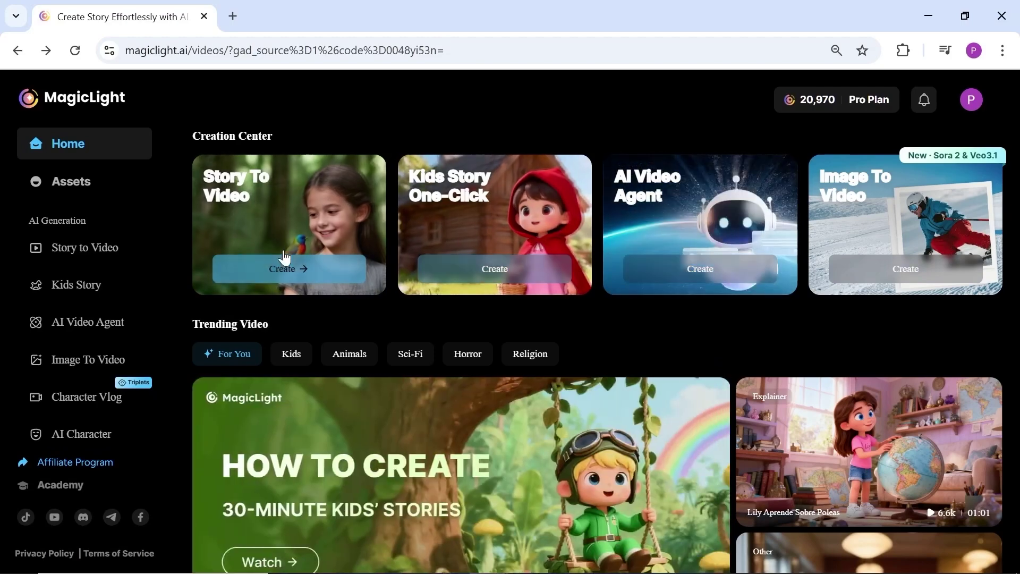
left_click(508, 241)
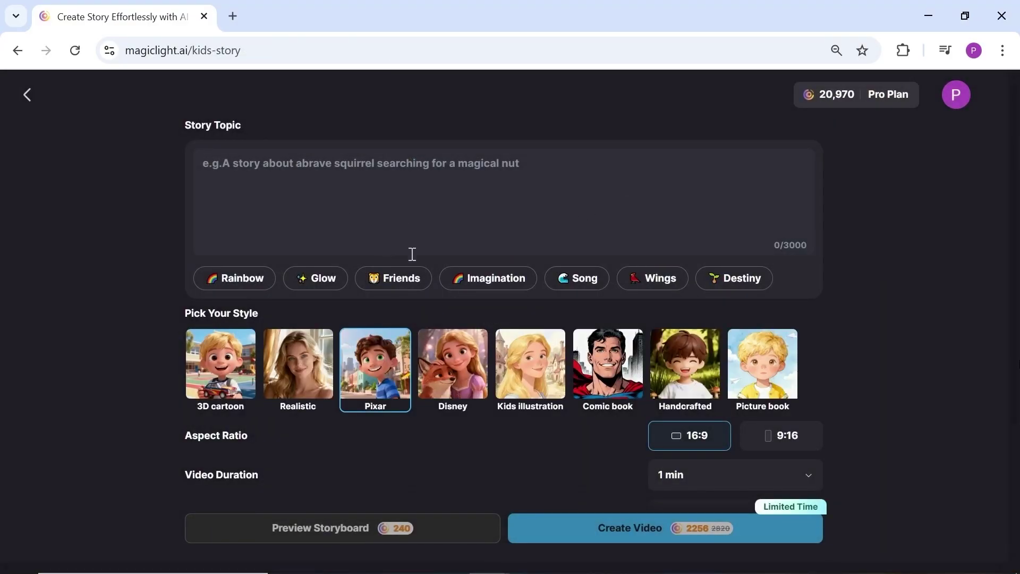
Try the Rainbow, Glow, Friends, Imagination, Song and Destiny samples, settling on Leo's rainbow story
left_click(249, 281)
left_click(316, 279)
left_click(405, 280)
left_click(482, 281)
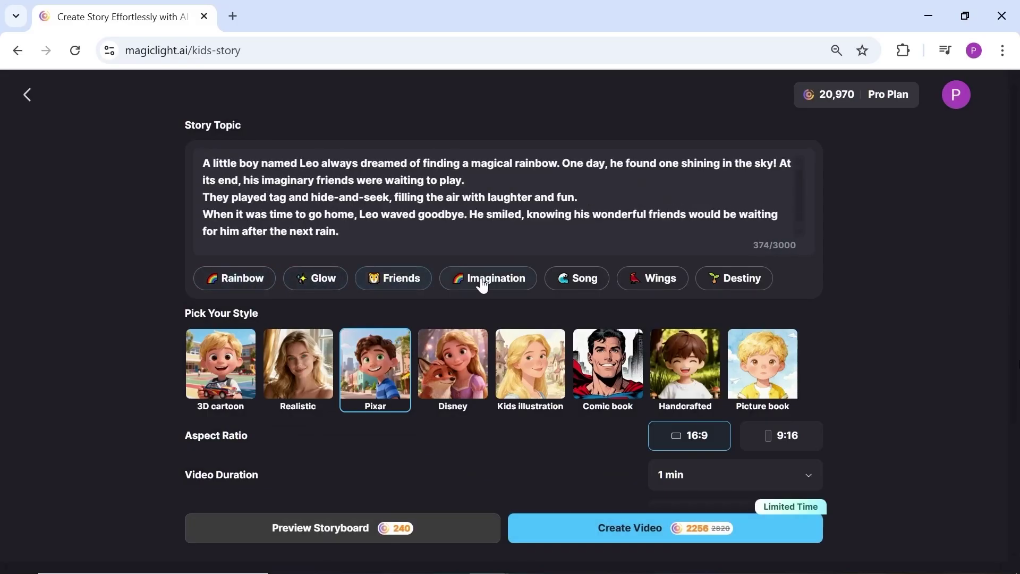
left_click(592, 288)
left_click(733, 289)
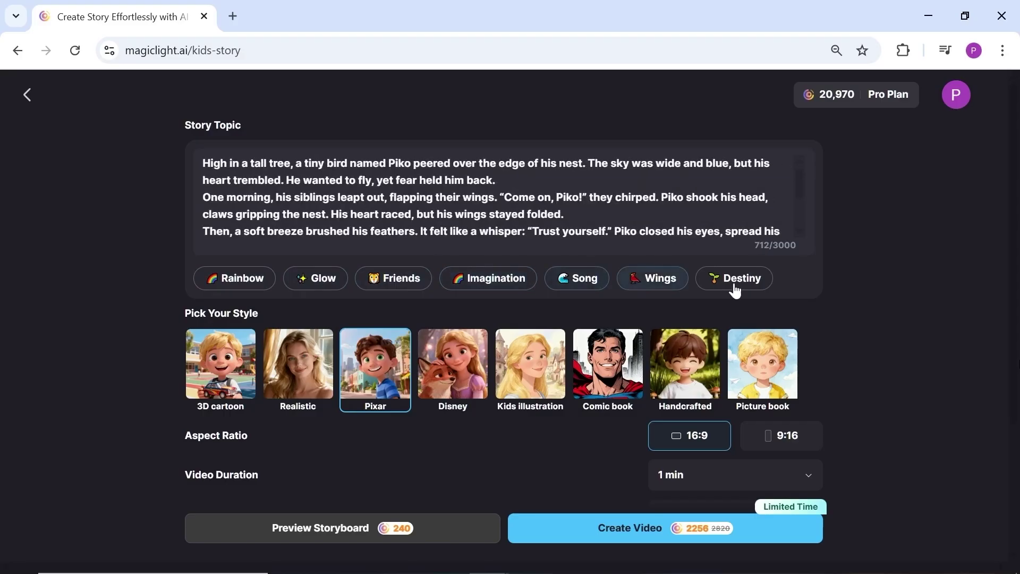
left_click(501, 292)
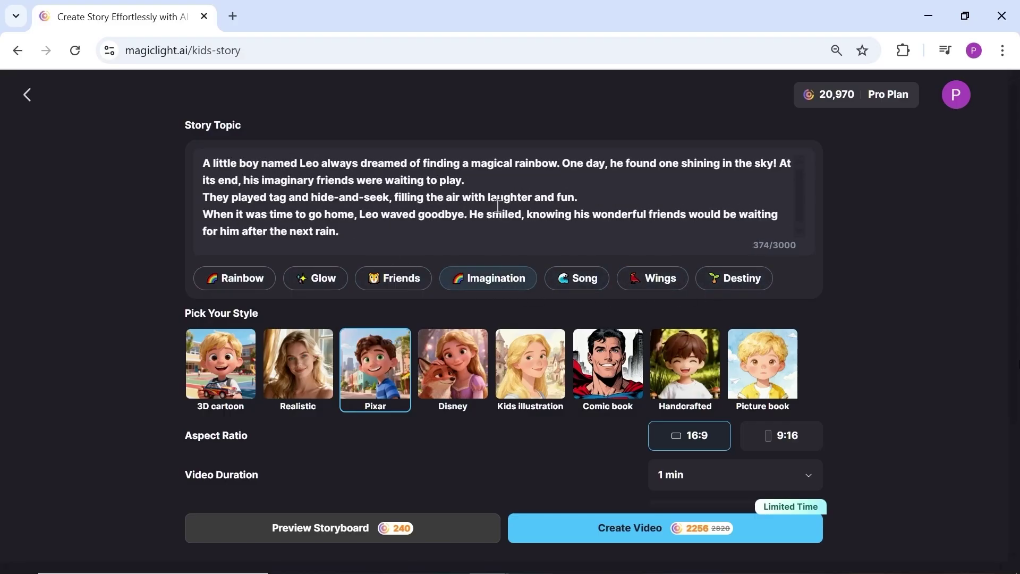
Try the Disney, Kids illustration and Handcrafted styles, then keep Pixar
left_click(437, 373)
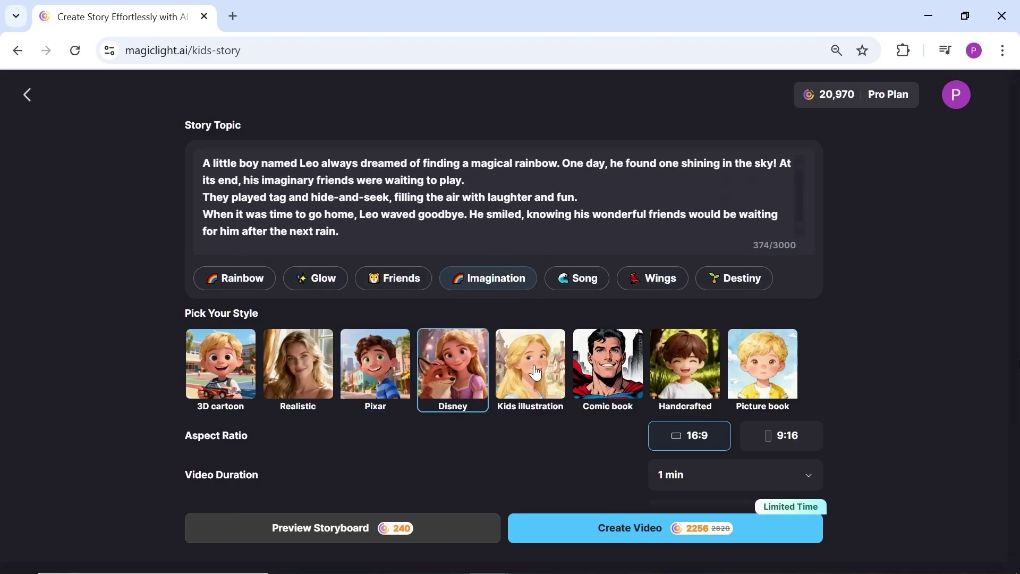
left_click(532, 371)
left_click(679, 371)
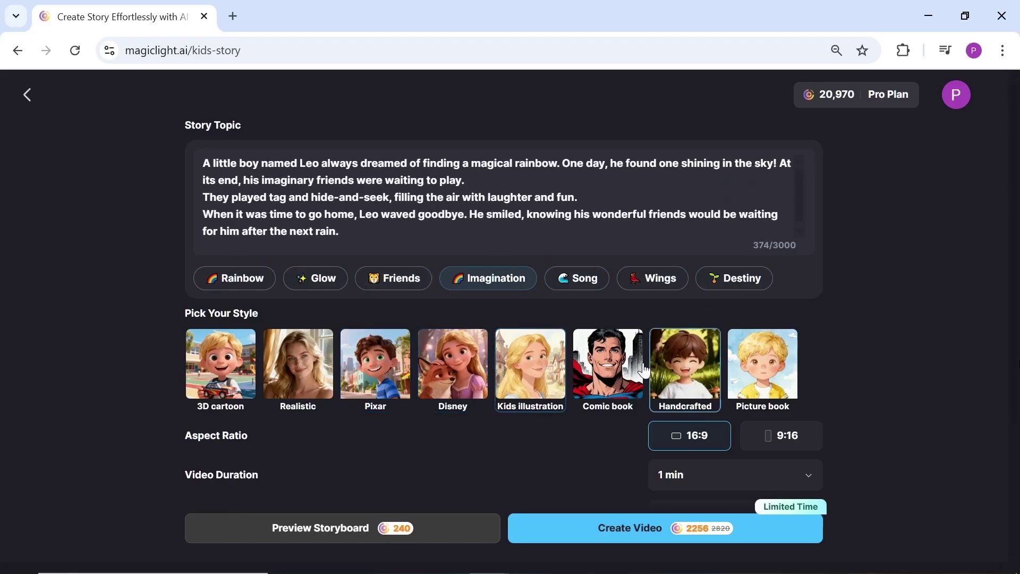
left_click(391, 367)
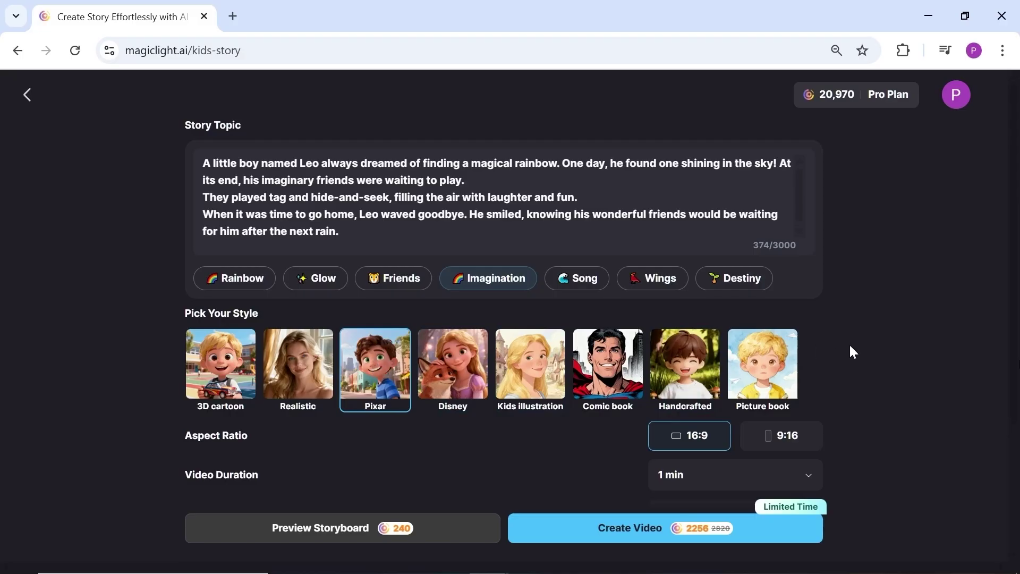
scroll(849, 343, "down", 2)
Review the duration options and keep English narration with the KLing 2.1 model
left_click(696, 323)
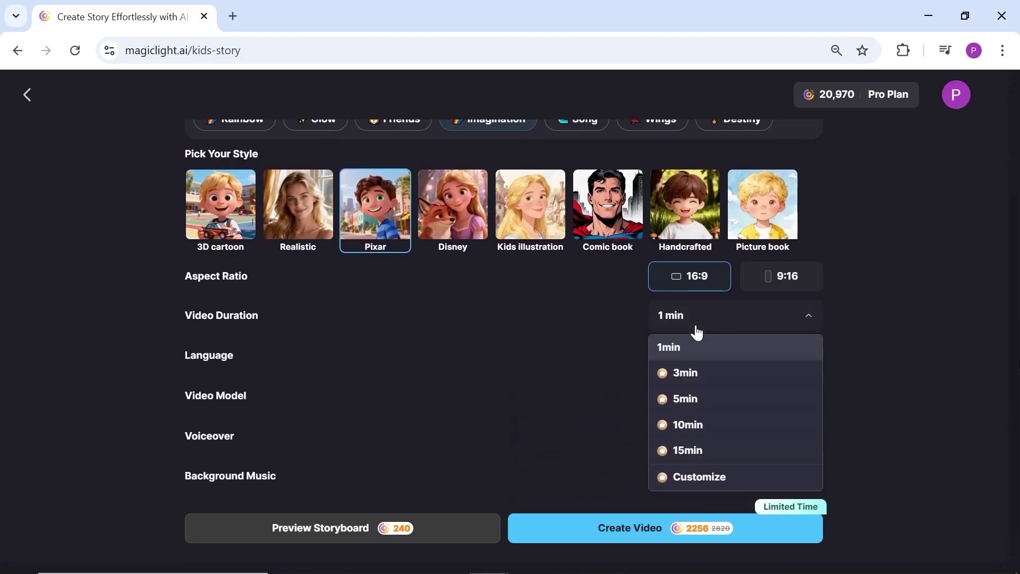
left_click(724, 355)
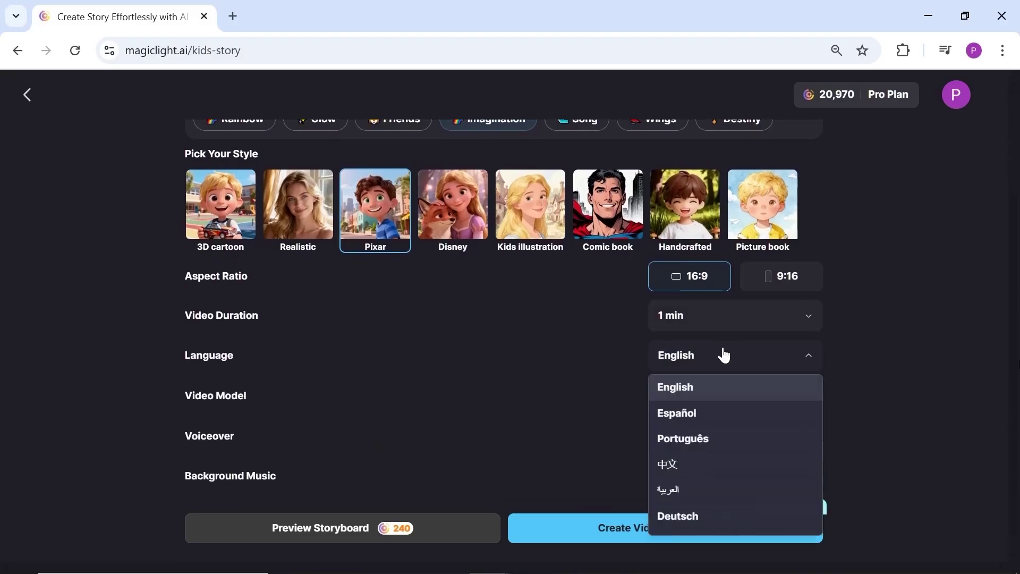
scroll(718, 414, "down", 2)
left_click(830, 398)
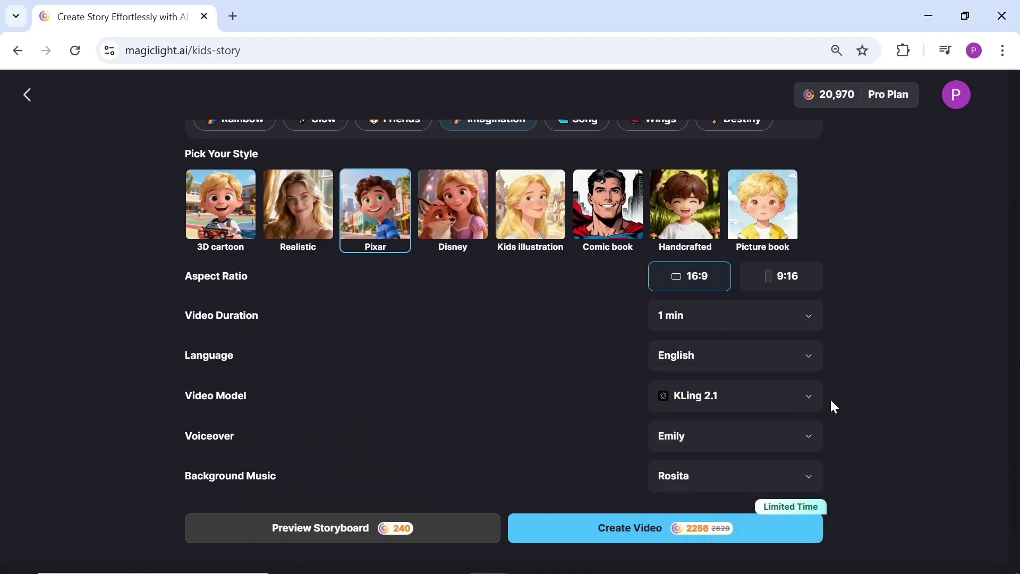
left_click(731, 407)
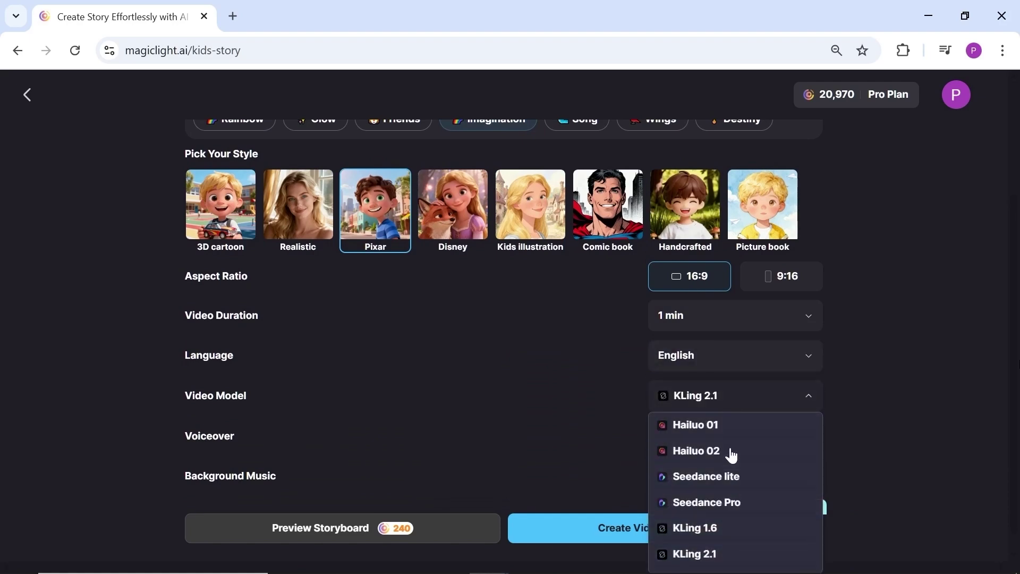
scroll(729, 479, "down", 1)
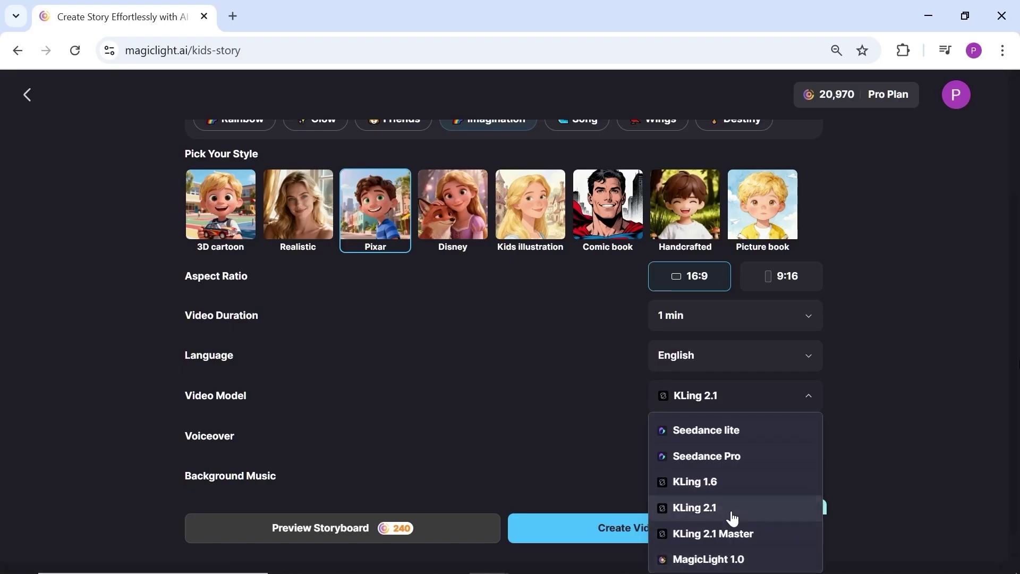
left_click(700, 511)
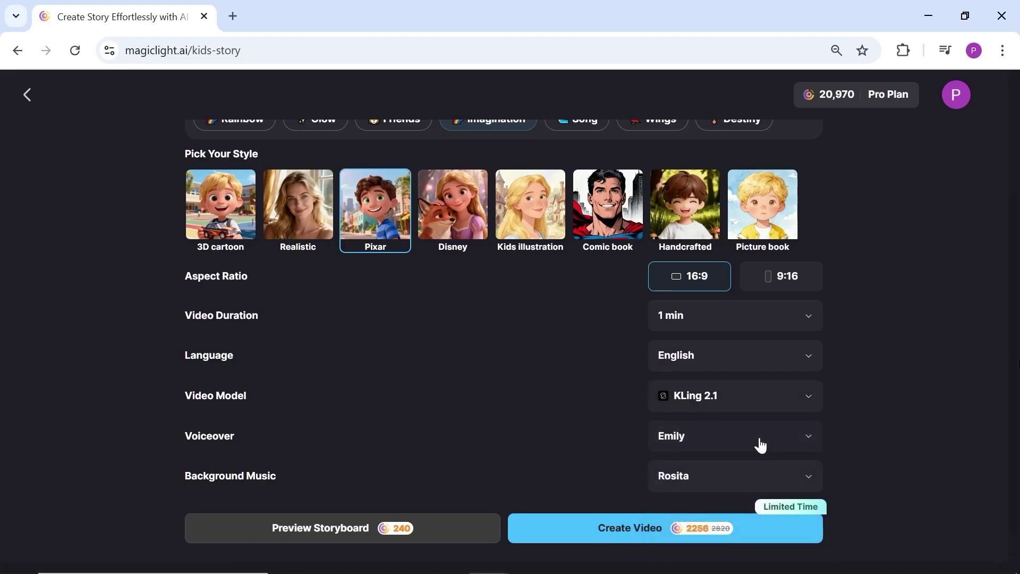
Choose Isabella as the narrator voice
left_click(732, 447)
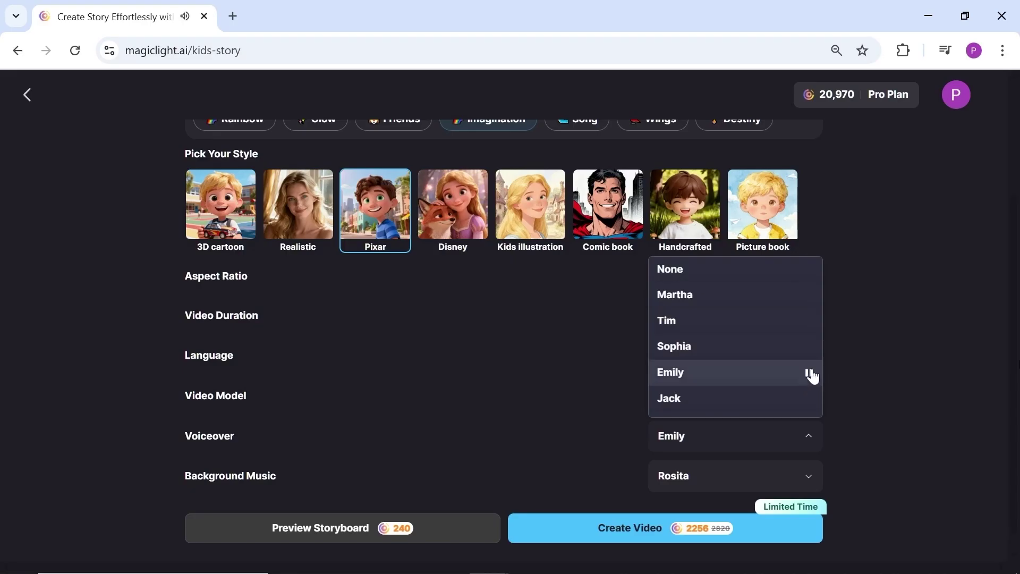
scroll(805, 375, "down", 3)
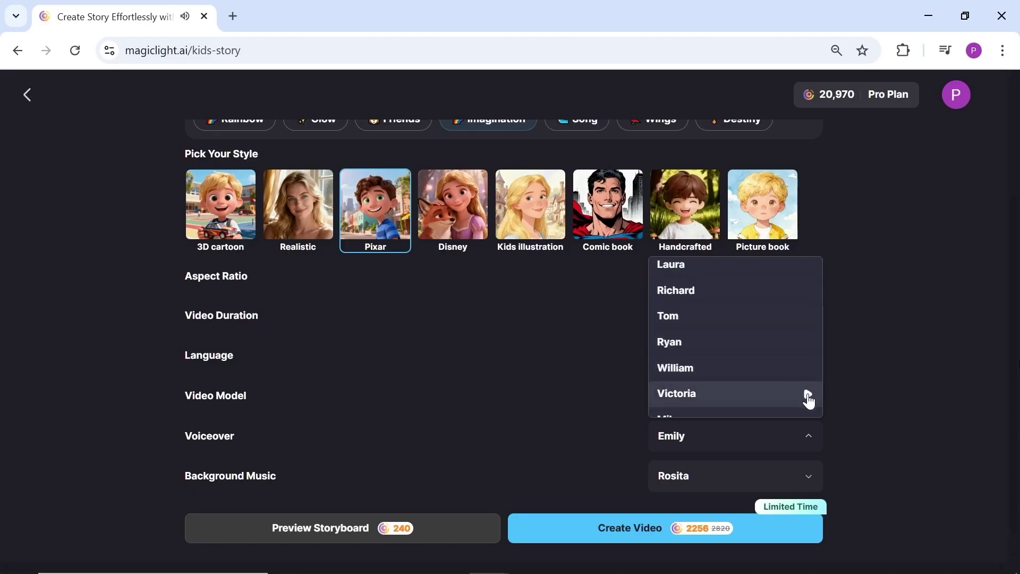
scroll(808, 399, "down", 2)
left_click(808, 333)
left_click(734, 333)
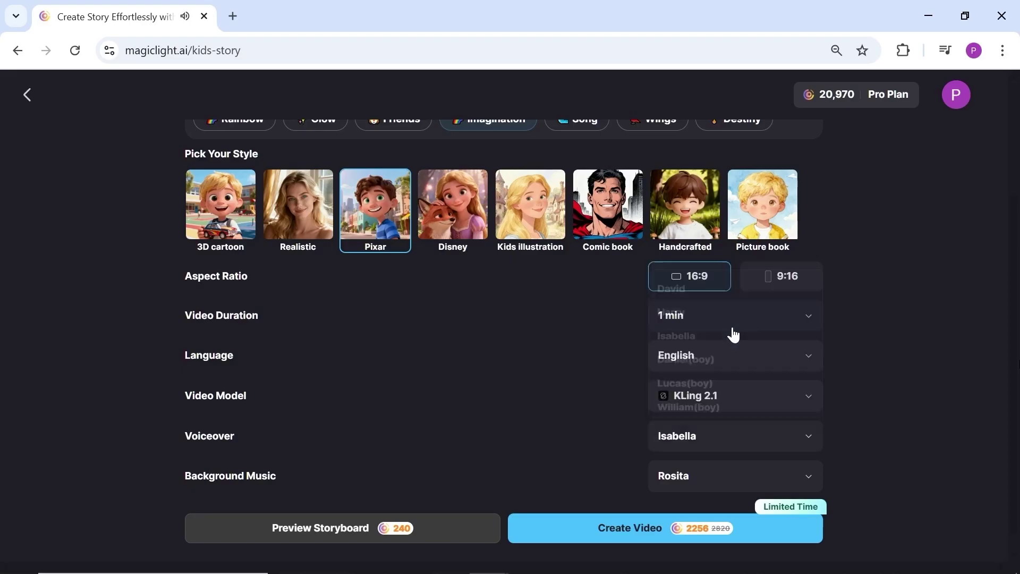
Preview That's the One, pick Meow Melody 2 as background music, and generate the video
left_click(725, 485)
left_click(808, 386)
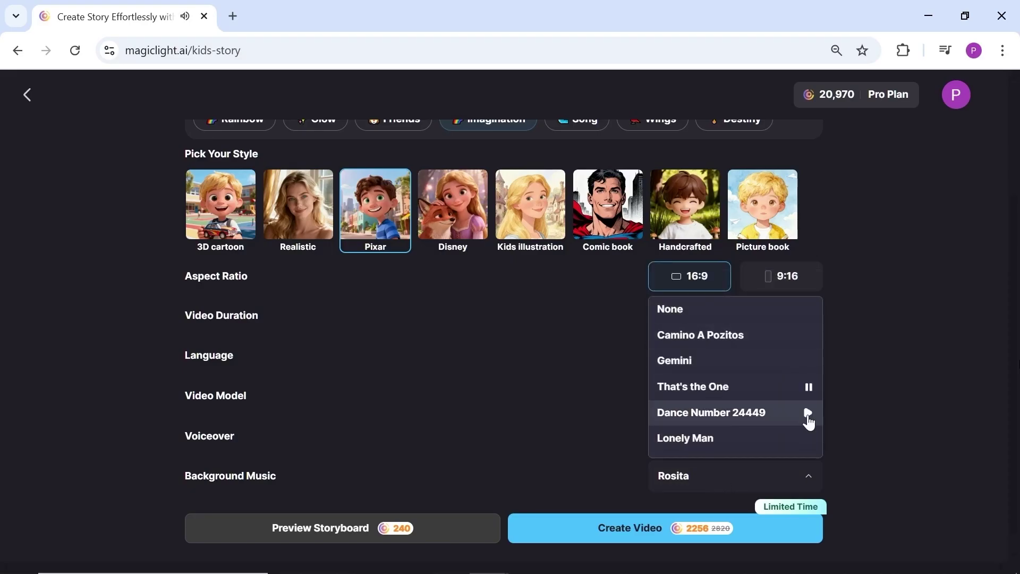
mouse_move(734, 412)
scroll(810, 430, "down", 2)
scroll(807, 431, "down", 5)
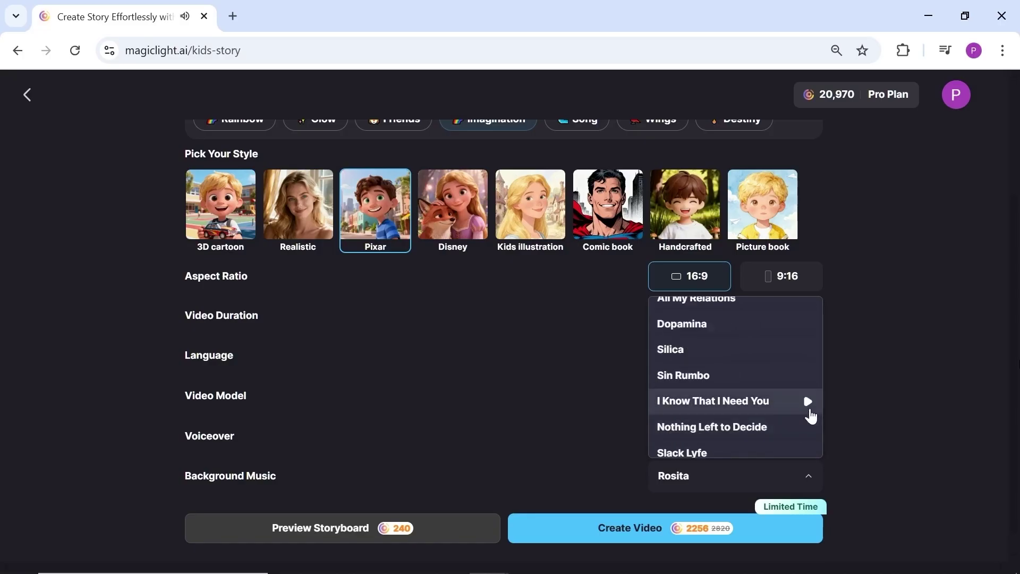
scroll(807, 430, "down", 5)
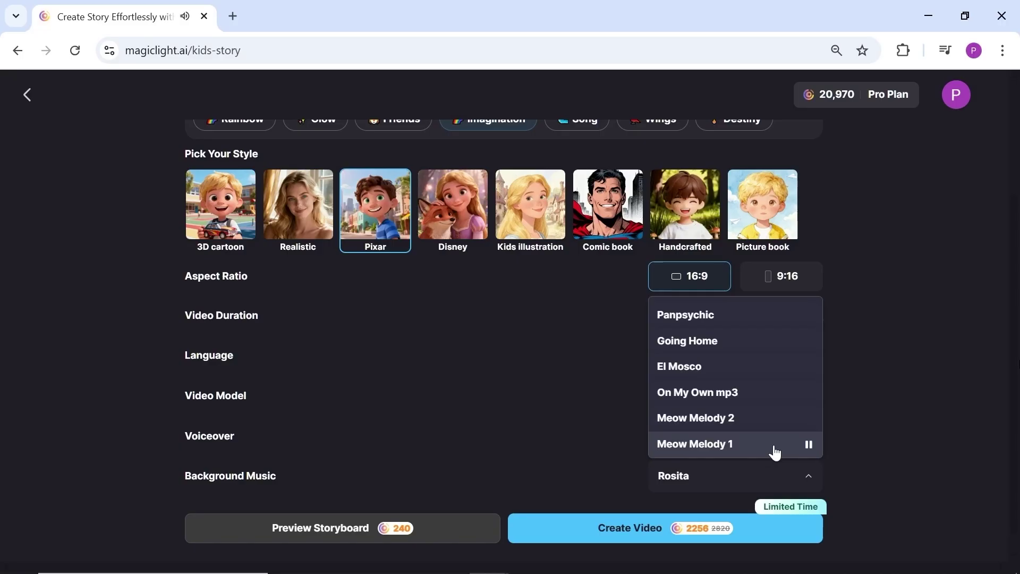
left_click(764, 429)
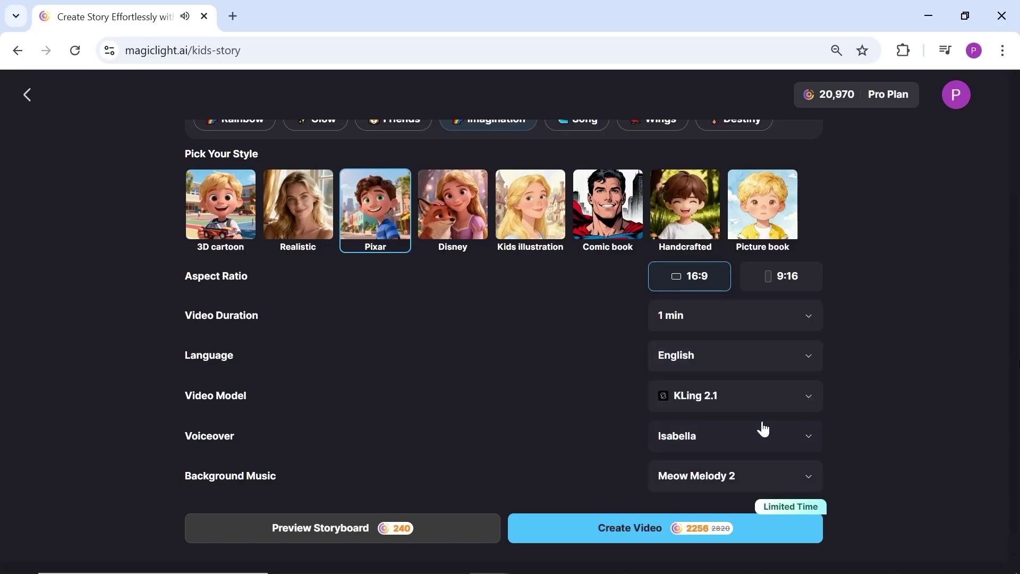
scroll(549, 418, "down", 1)
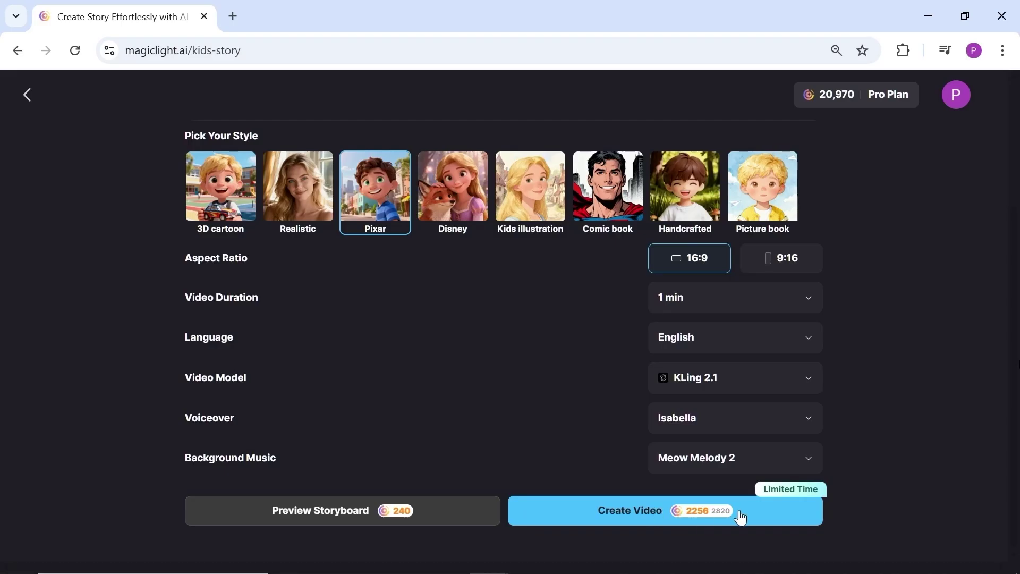
left_click(711, 516)
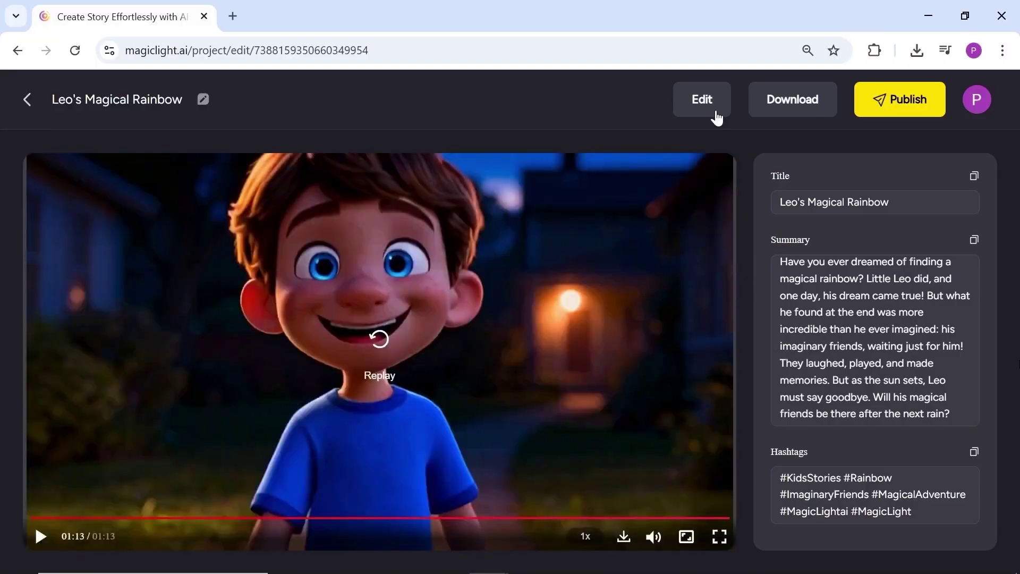
Open the Leo's Magical Rainbow storyboard editor, go back home, and start the AI Video Agent
left_click(715, 116)
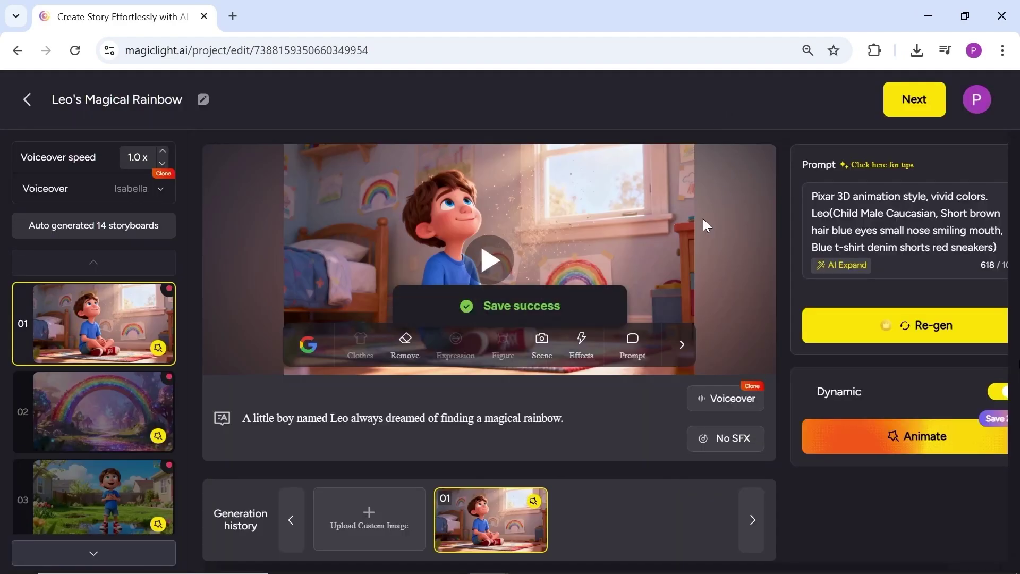
scroll(106, 351, "down", 4)
scroll(112, 366, "down", 4)
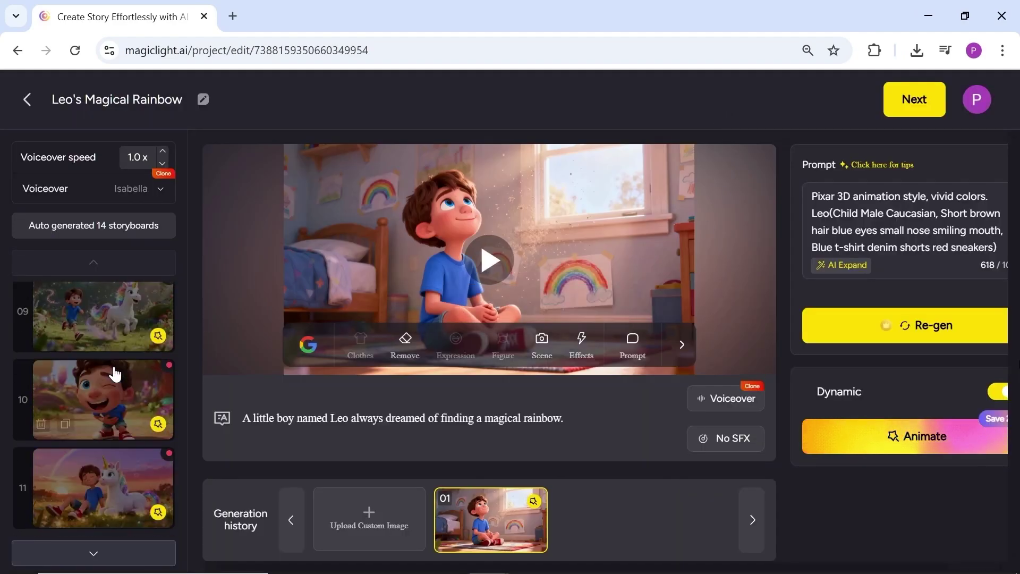
scroll(116, 373, "down", 4)
scroll(128, 407, "up", 5)
scroll(136, 391, "up", 6)
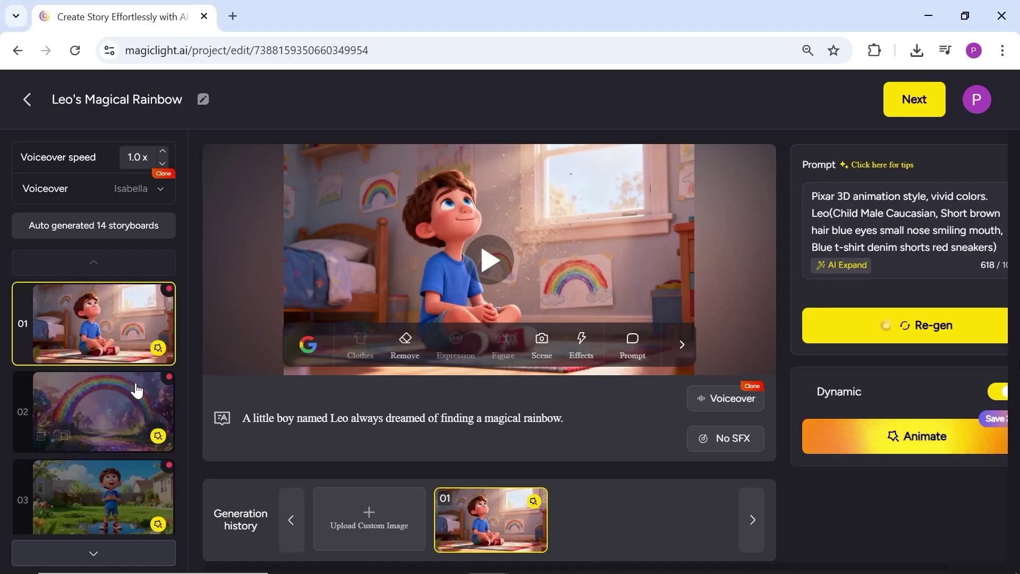
key("alt+Left")
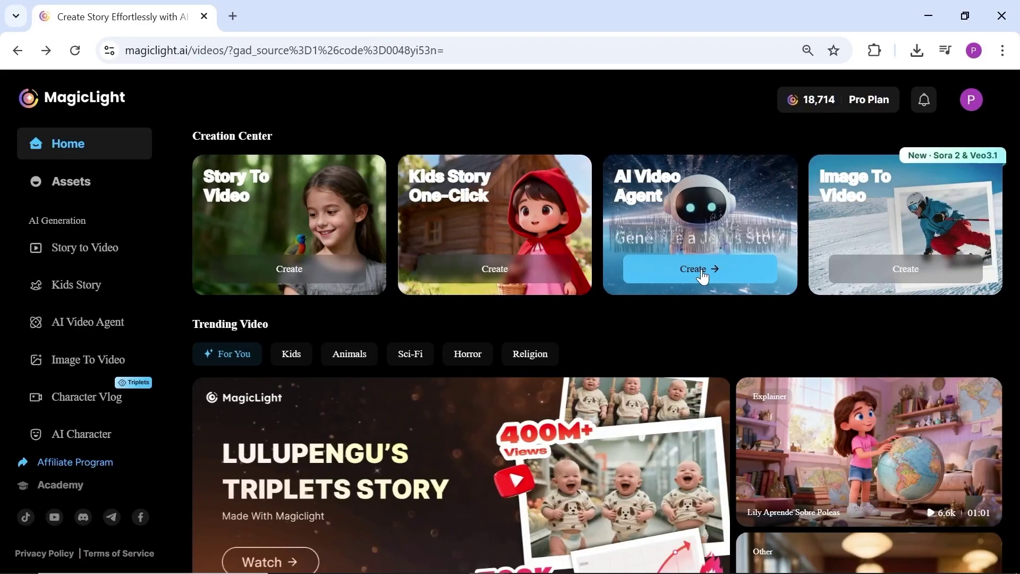
left_click(701, 272)
Browse the Animals, Bible and Rescue ideas, then send the Tintin story prompt to the agent
left_click(462, 366)
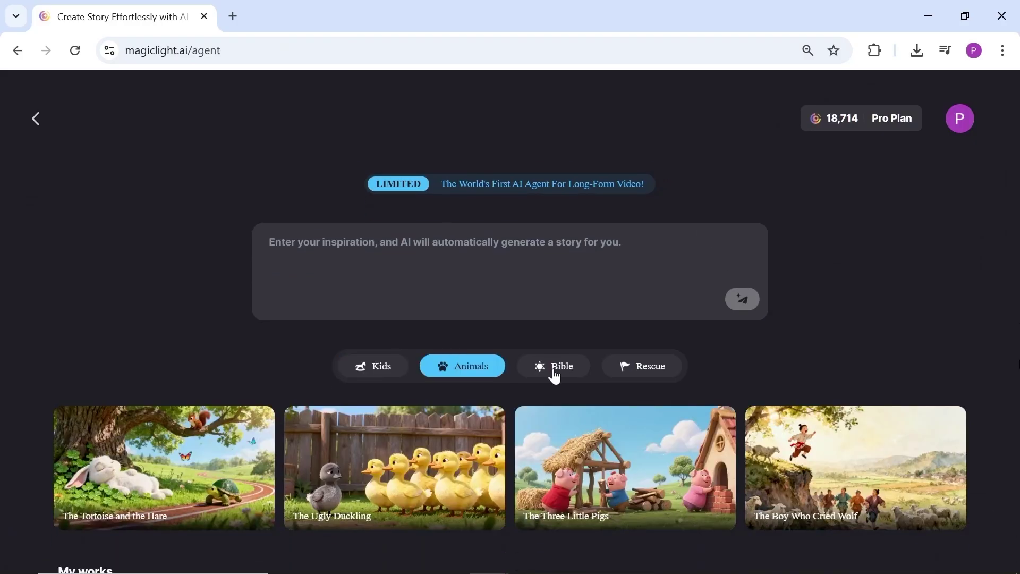
left_click(553, 369)
left_click(626, 372)
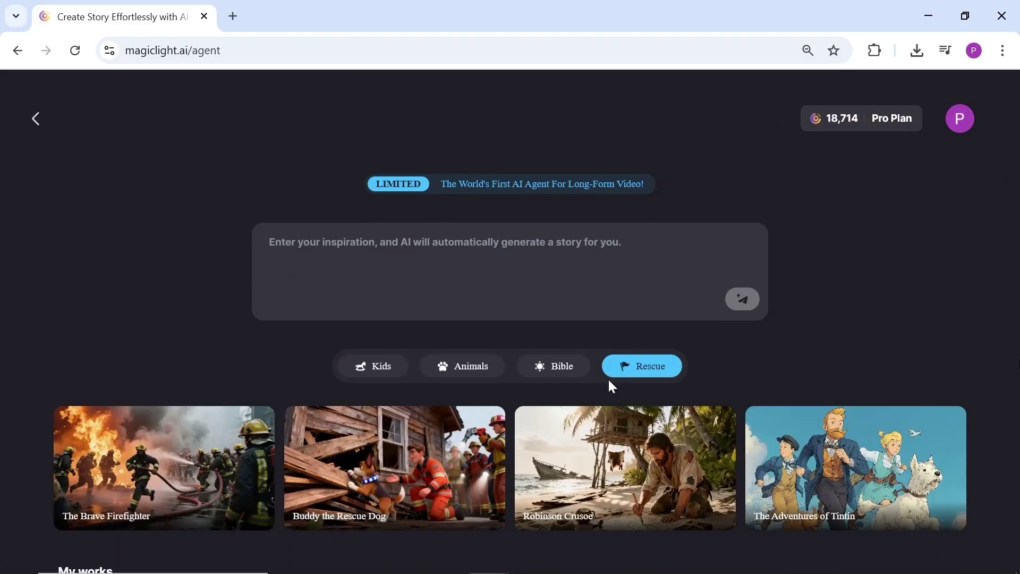
left_click(861, 478)
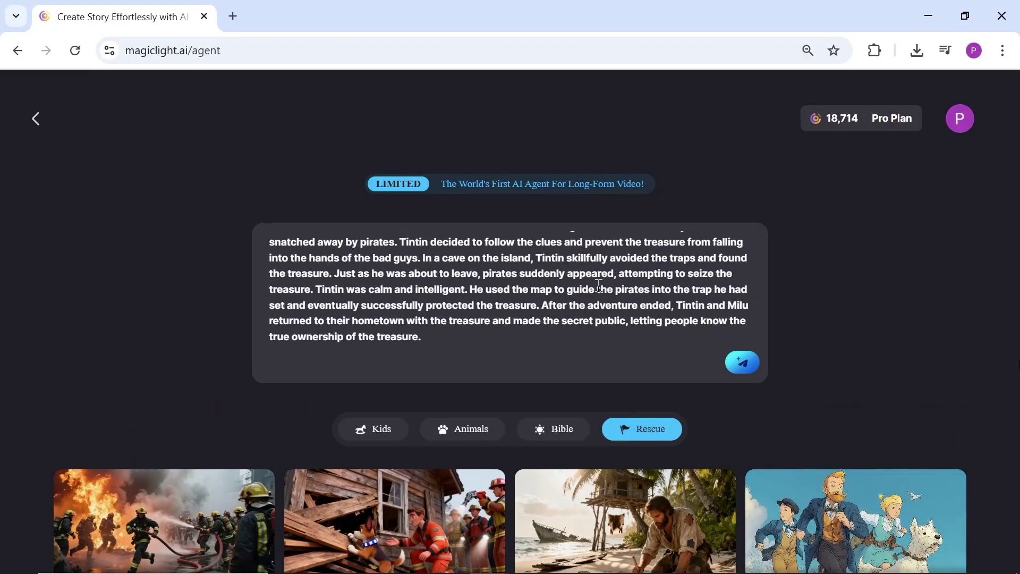
scroll(599, 285, "up", 3)
scroll(598, 295, "up", 3)
left_click(742, 362)
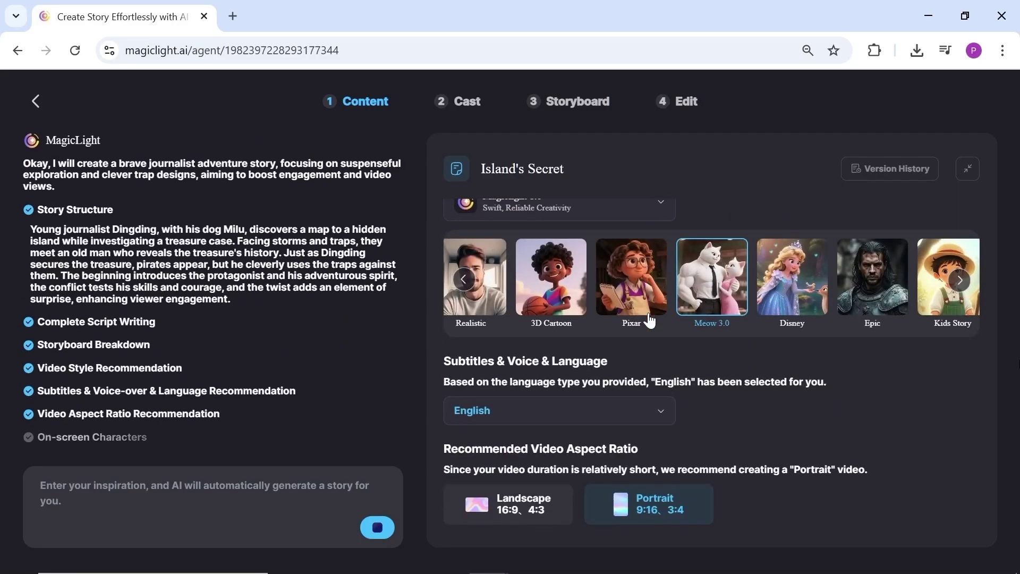
scroll(579, 326, "up", 2)
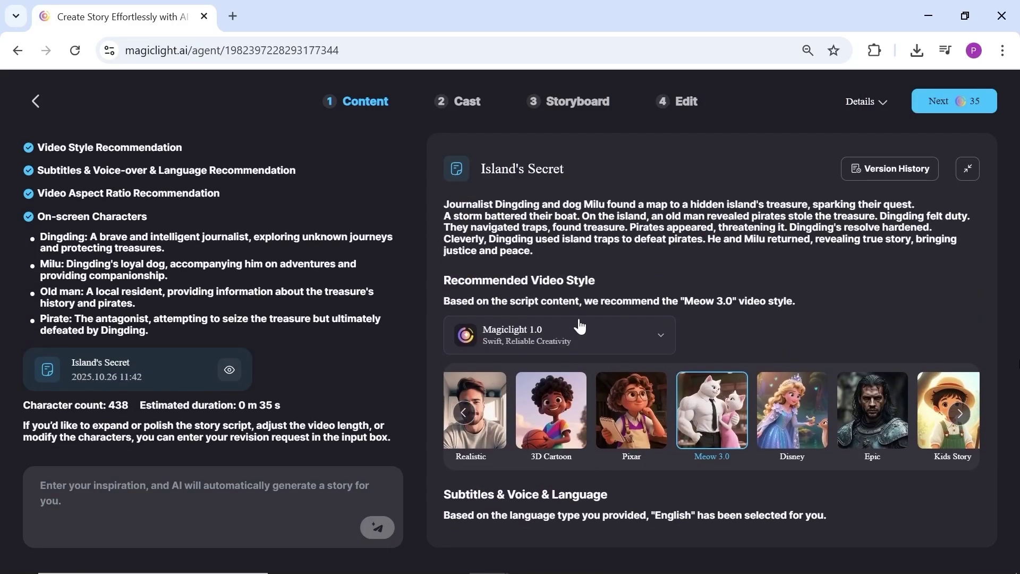
left_click(656, 284)
scroll(687, 496, "down", 1)
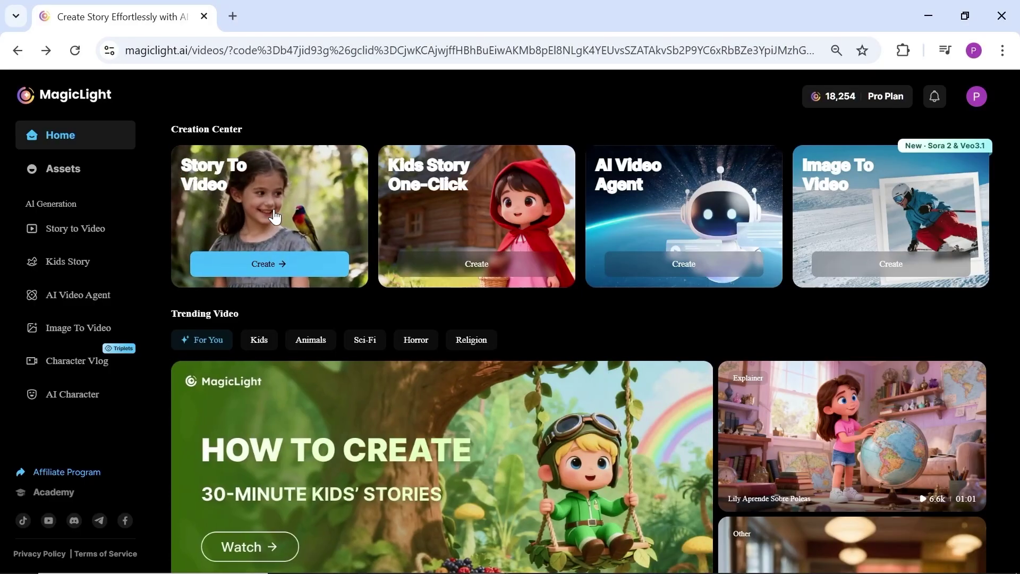
Start a new Story to Video project with Landscape, English and Disney 2.0 style
left_click(273, 216)
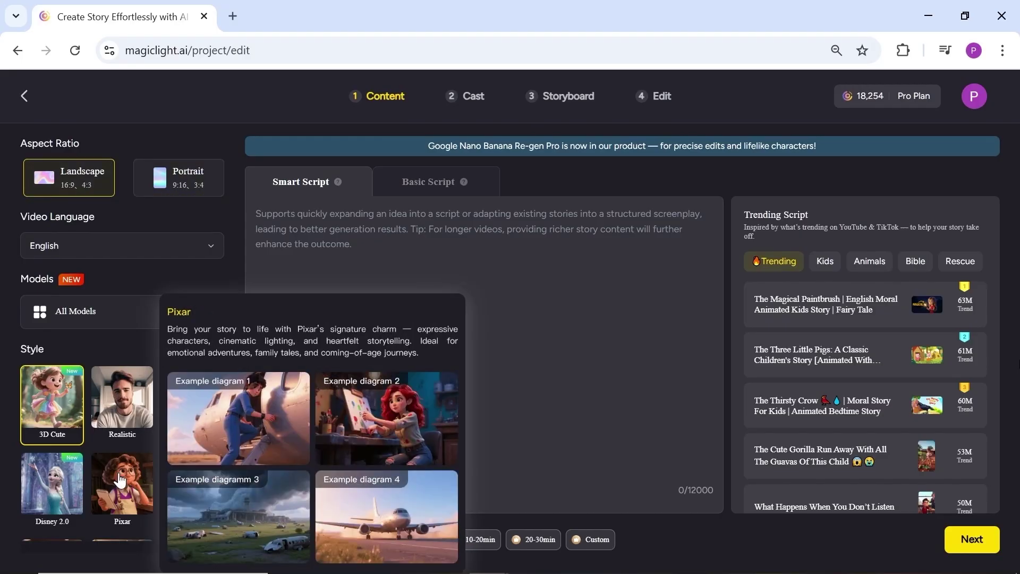
scroll(119, 470, "down", 1)
scroll(121, 422, "down", 2)
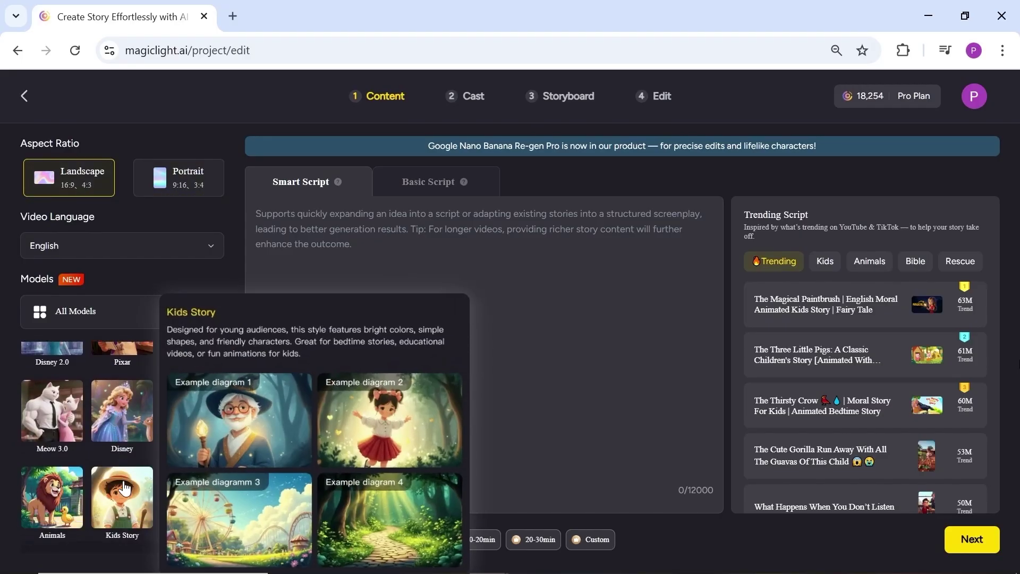
scroll(124, 471, "down", 3)
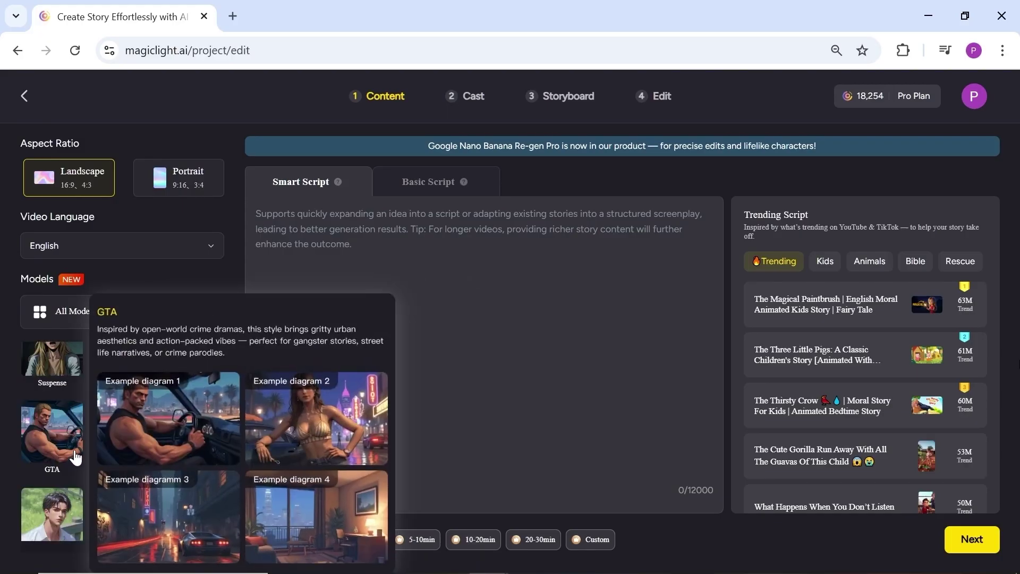
scroll(63, 472, "up", 3)
scroll(66, 511, "up", 3)
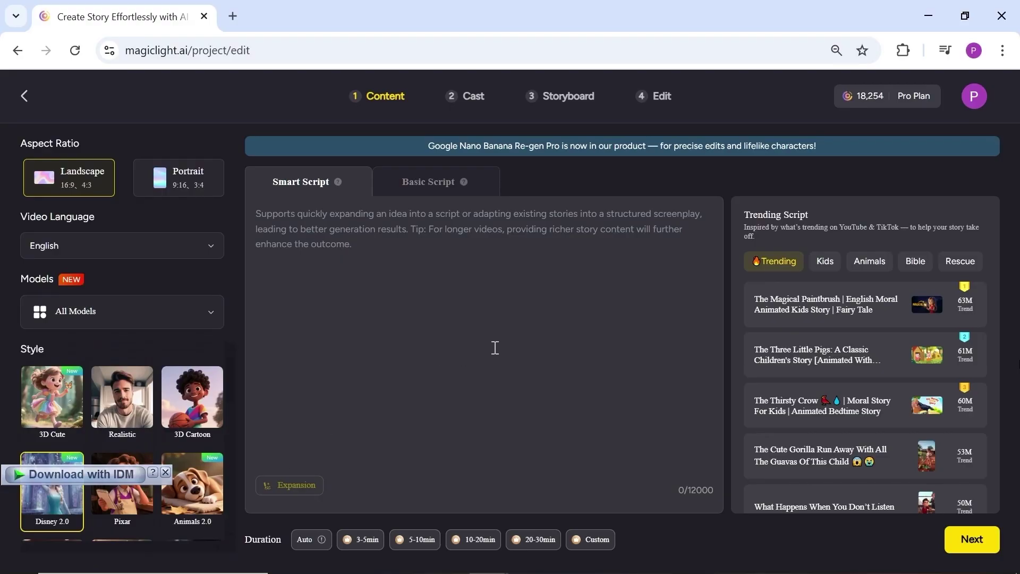
mouse_move(866, 354)
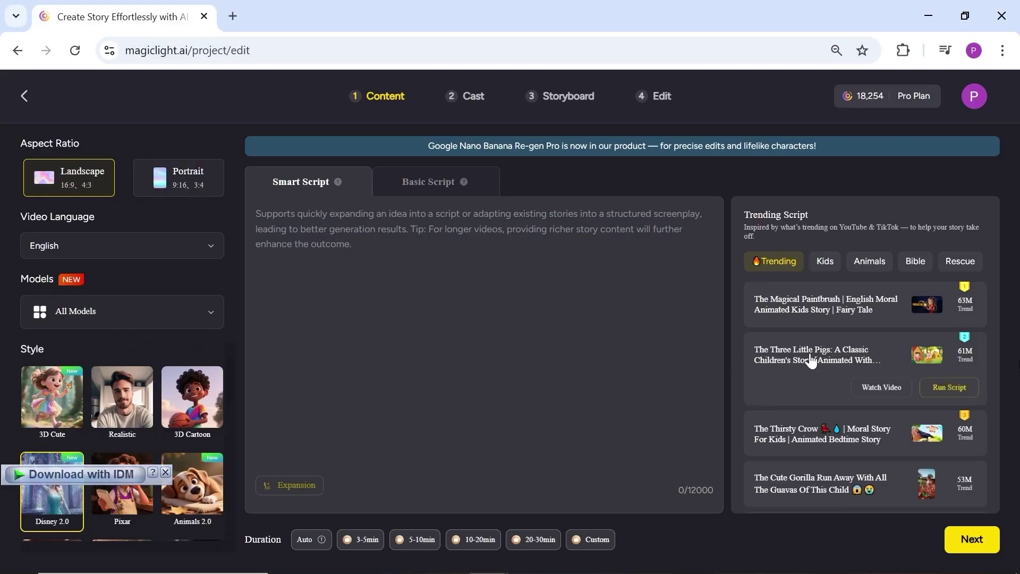
Preview The Magical Paintbrush script and browse the Animals, Bible and Rescue trending scripts
left_click(881, 338)
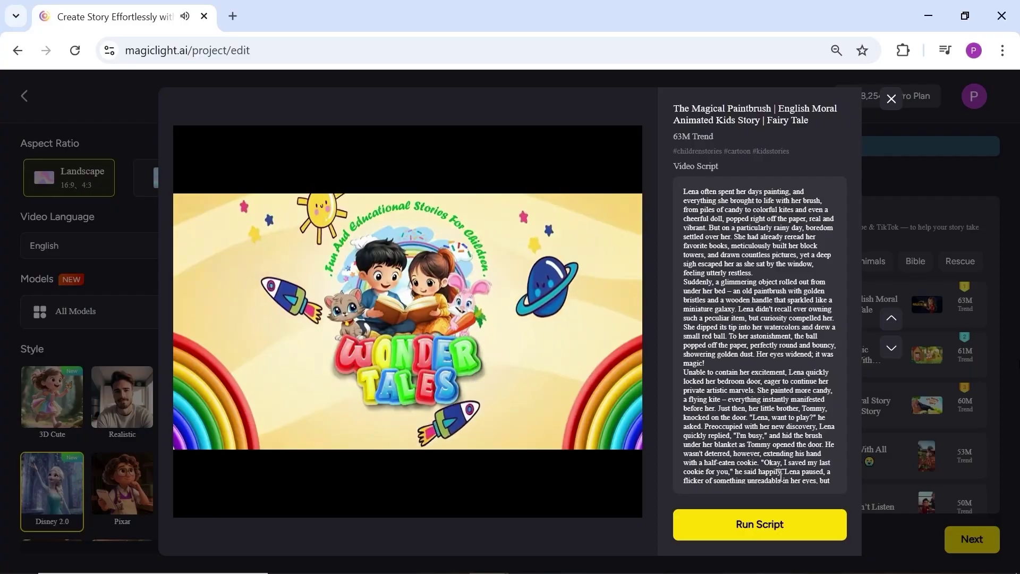
left_click(775, 527)
left_click(865, 263)
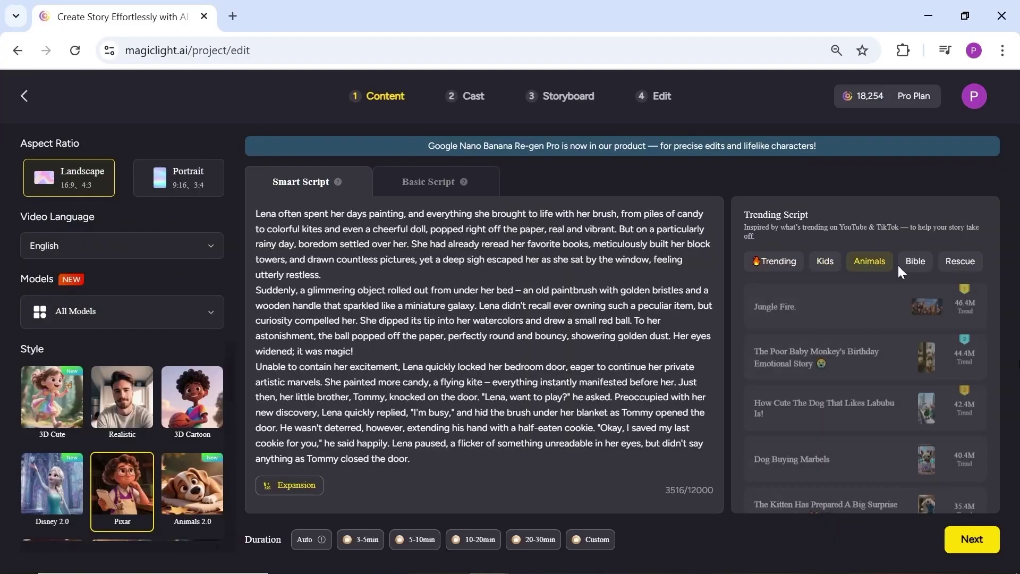
left_click(915, 263)
left_click(954, 267)
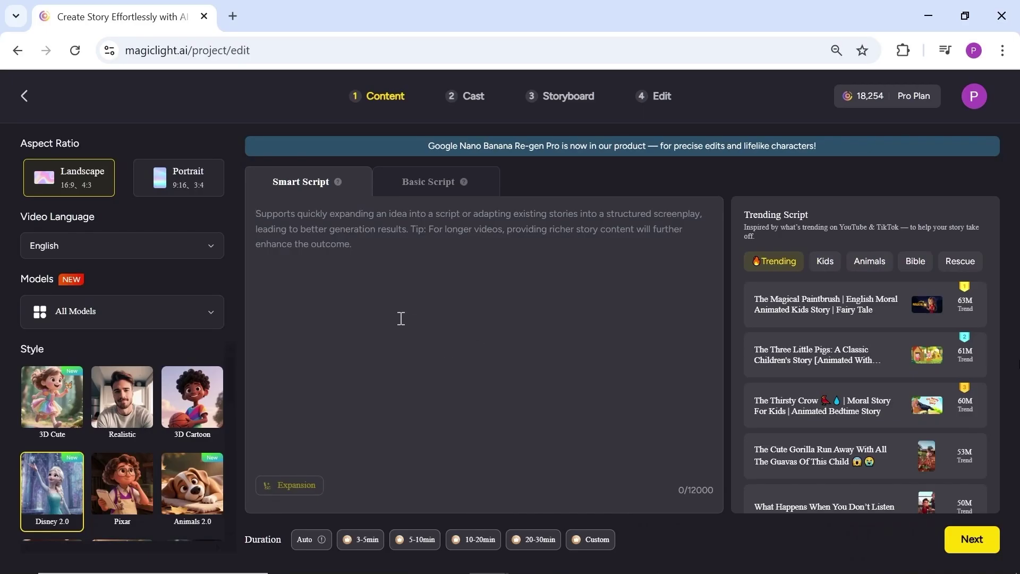
Paste the Sky Pirates story, trying and then discarding the AI expansion
key("ctrl+v")
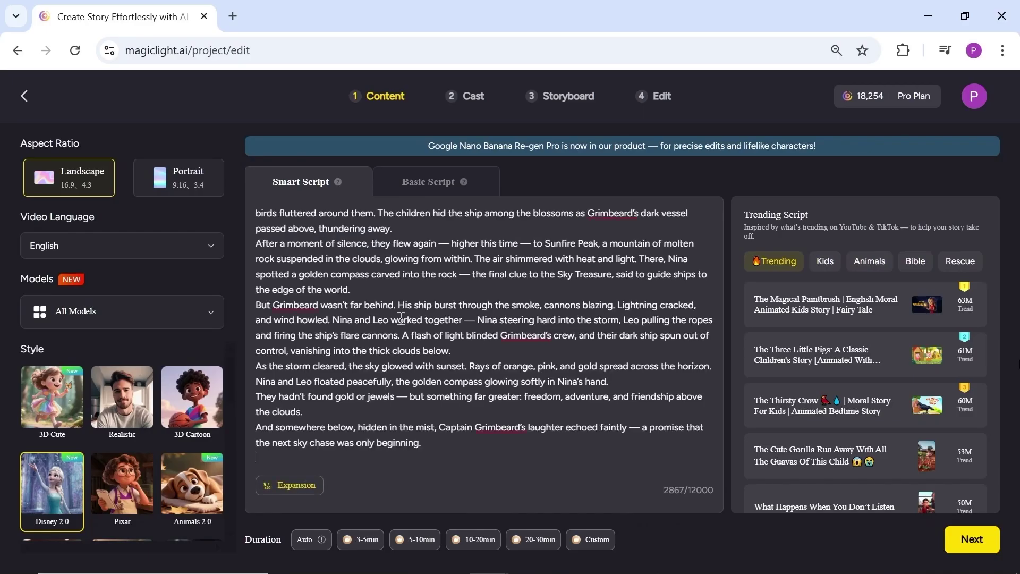
scroll(399, 351, "up", 3)
scroll(398, 351, "up", 3)
scroll(325, 497, "down", 6)
left_click(305, 487)
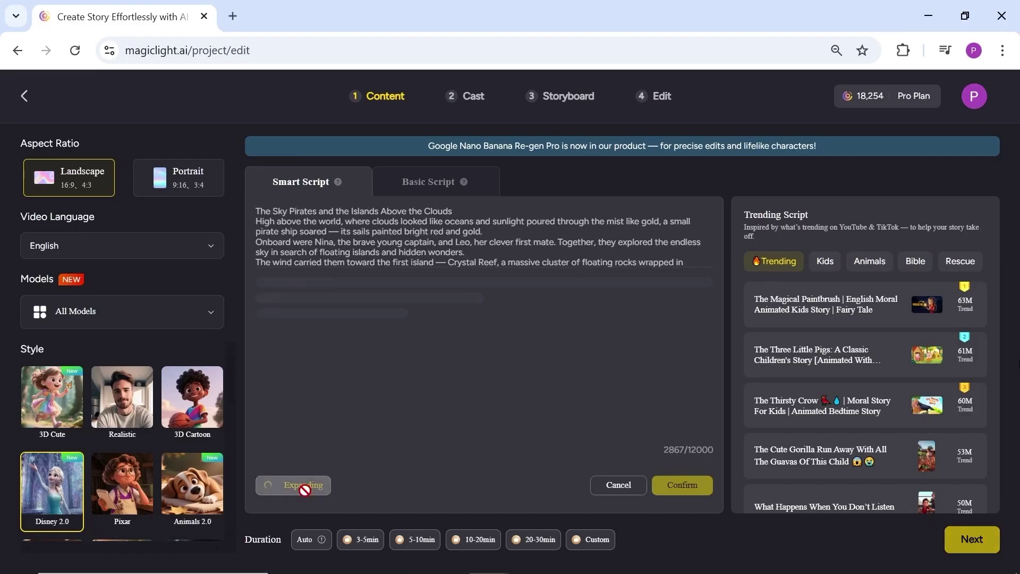
left_click(603, 490)
Set a custom 2:00, 24-shot duration and generate the scene breakdown
left_click(588, 540)
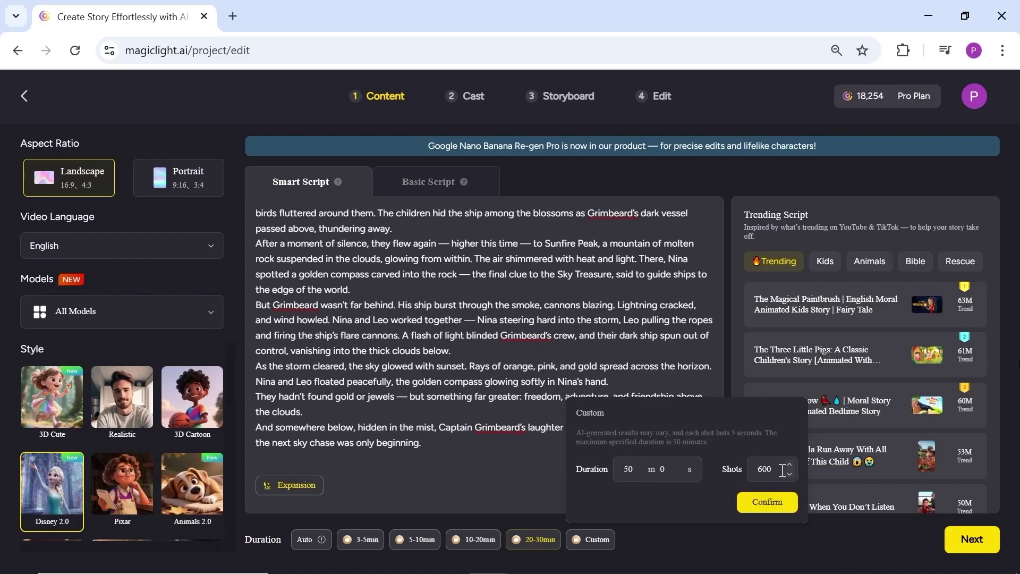
left_click(760, 504)
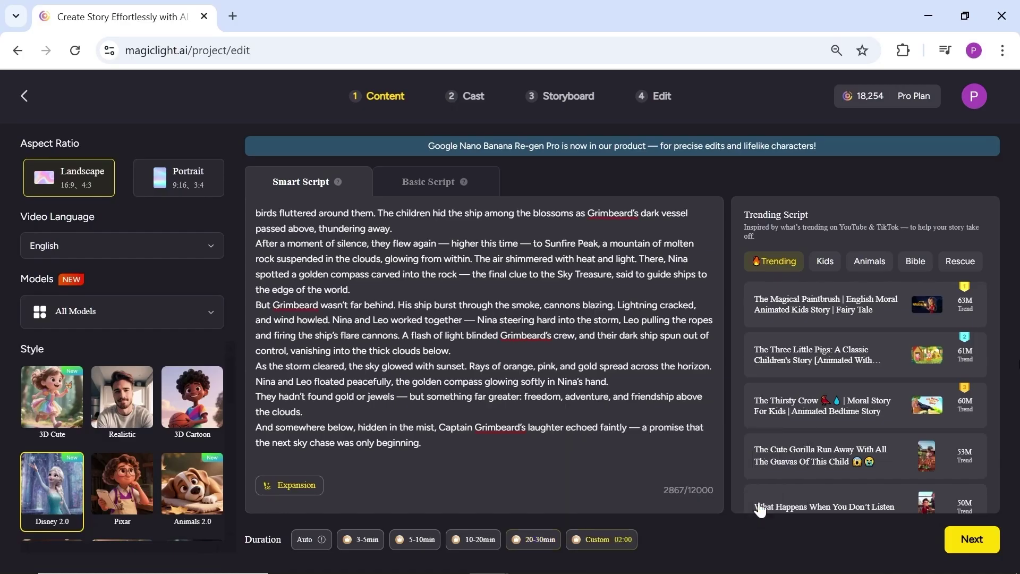
left_click(963, 539)
scroll(773, 342, "down", 5)
scroll(771, 343, "down", 5)
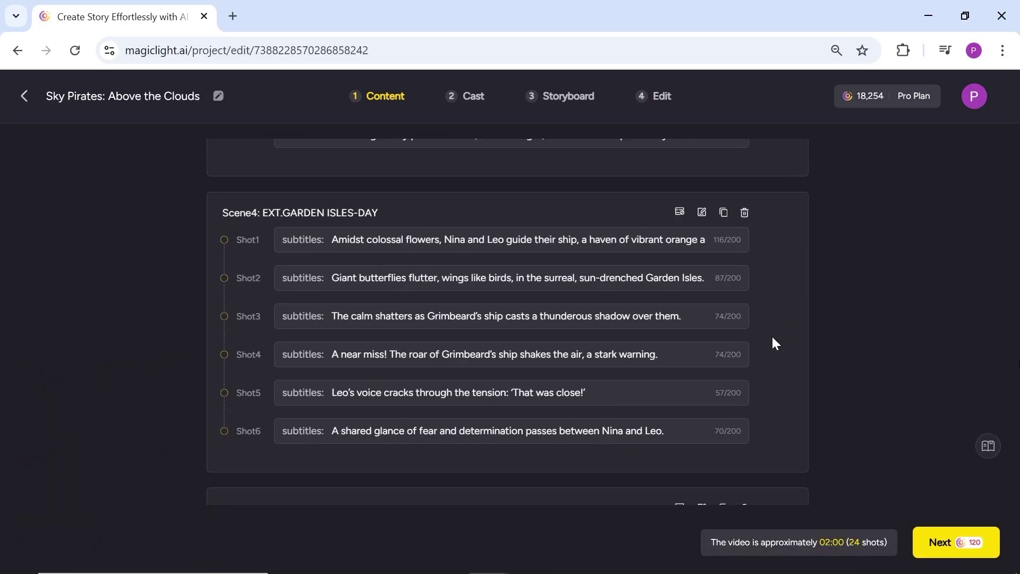
scroll(772, 343, "down", 3)
scroll(772, 343, "up", 5)
scroll(772, 343, "up", 10)
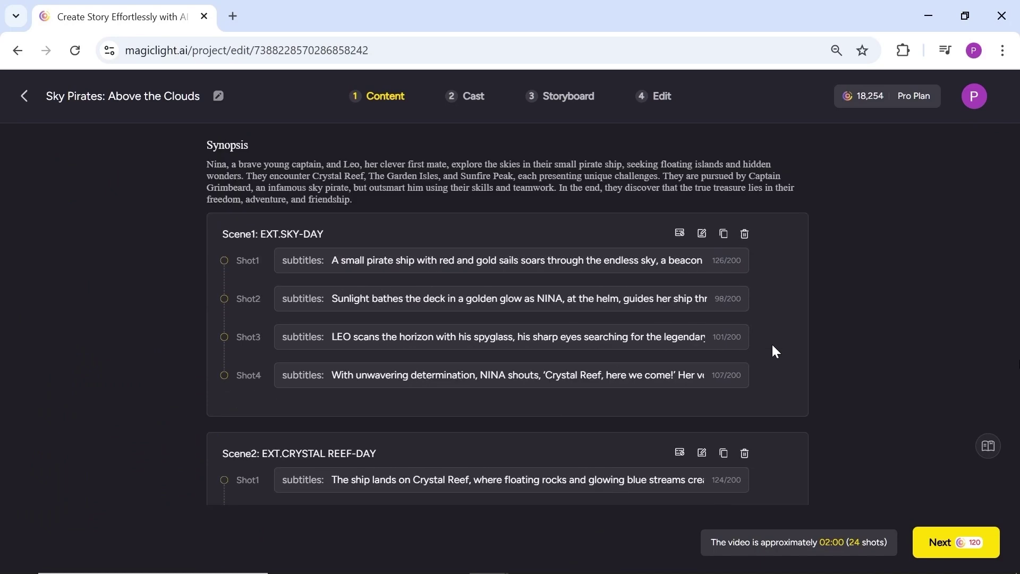
Open and cancel a scene's edit dialog, then continue to the Cast step
left_click(514, 420)
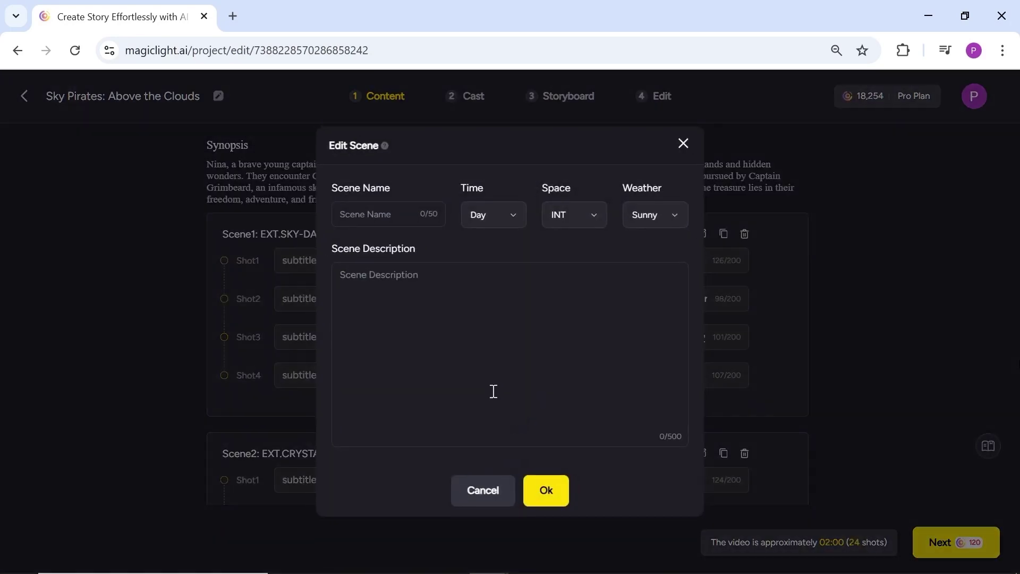
left_click(779, 291)
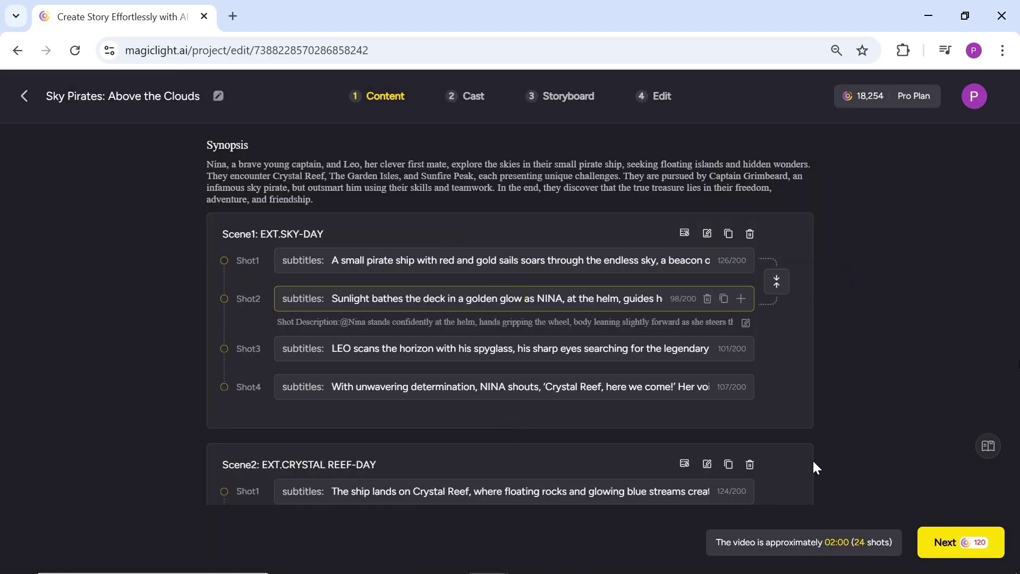
left_click(945, 542)
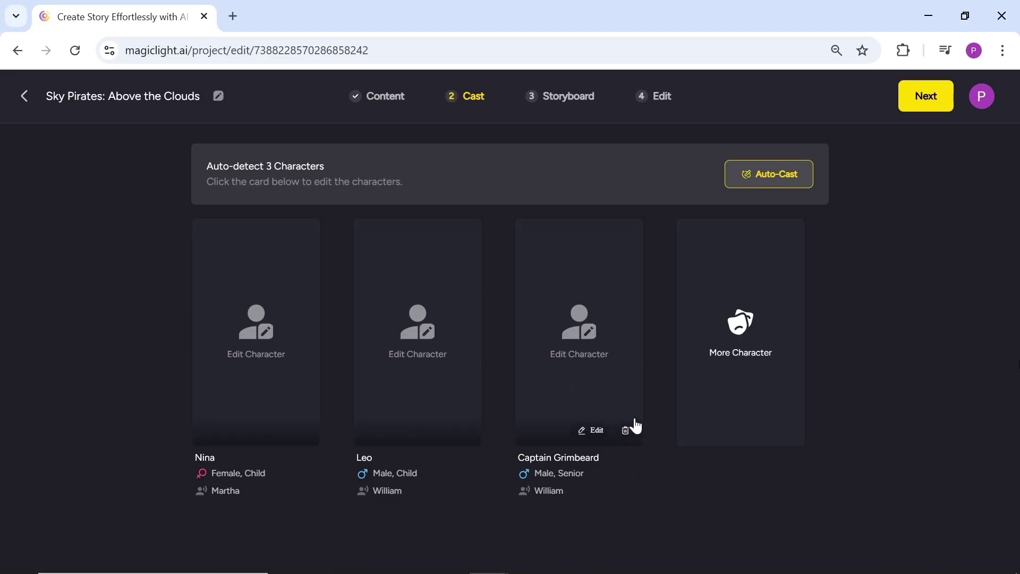
Auto-cast pirate images for Nina, Leo and Captain Grimbeard, and start a new Nina design
left_click(759, 178)
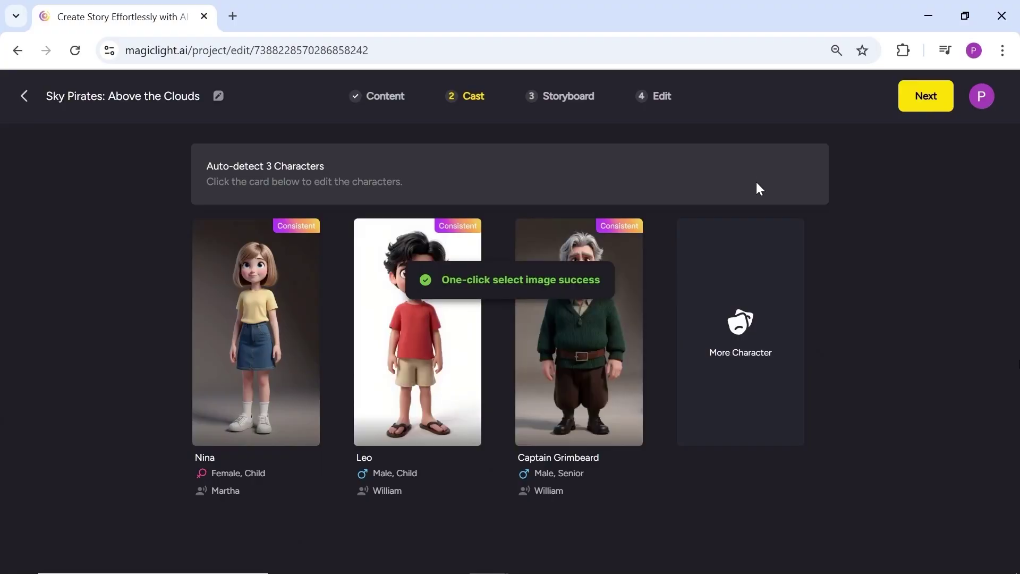
mouse_move(256, 343)
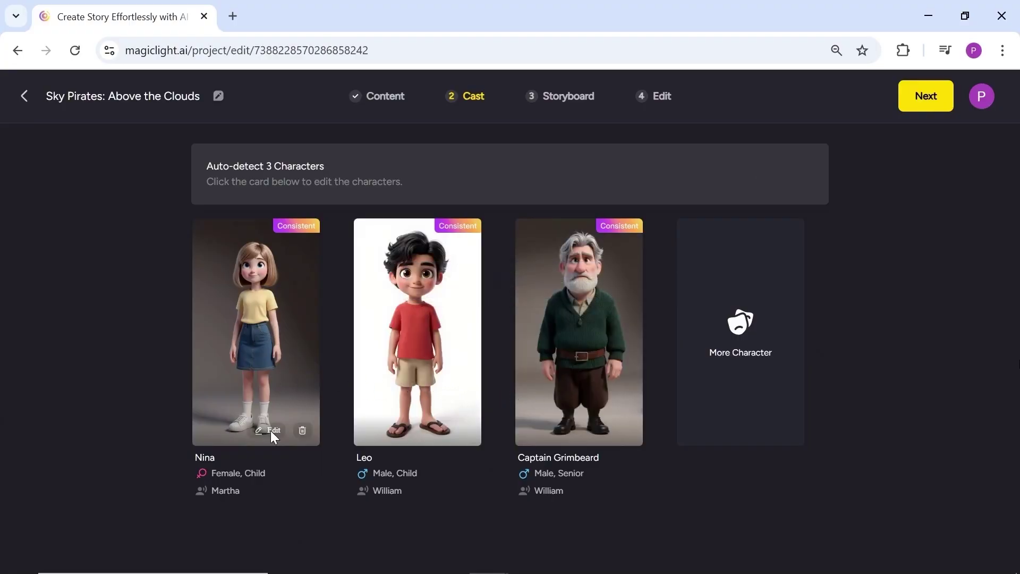
left_click(271, 431)
scroll(672, 343, "down", 5)
scroll(672, 343, "down", 5)
scroll(672, 343, "down", 5)
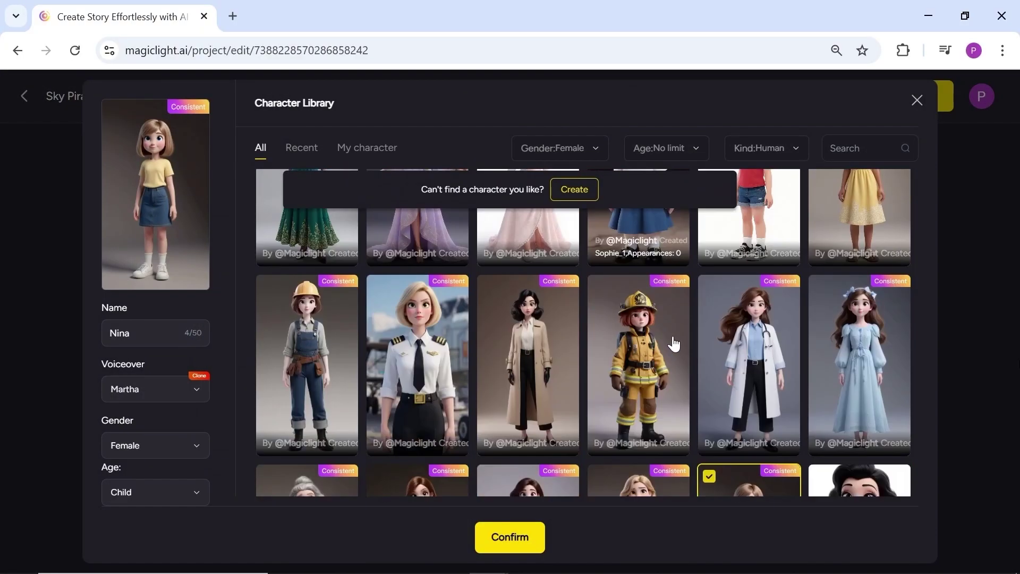
scroll(672, 343, "down", 3)
scroll(672, 344, "up", 5)
scroll(673, 343, "up", 5)
scroll(671, 344, "up", 5)
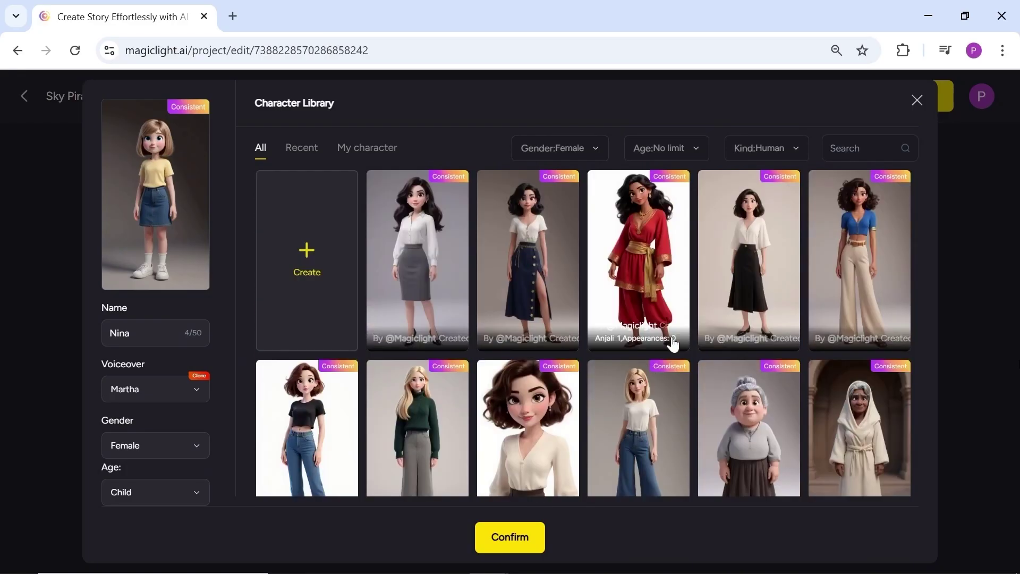
left_click(323, 274)
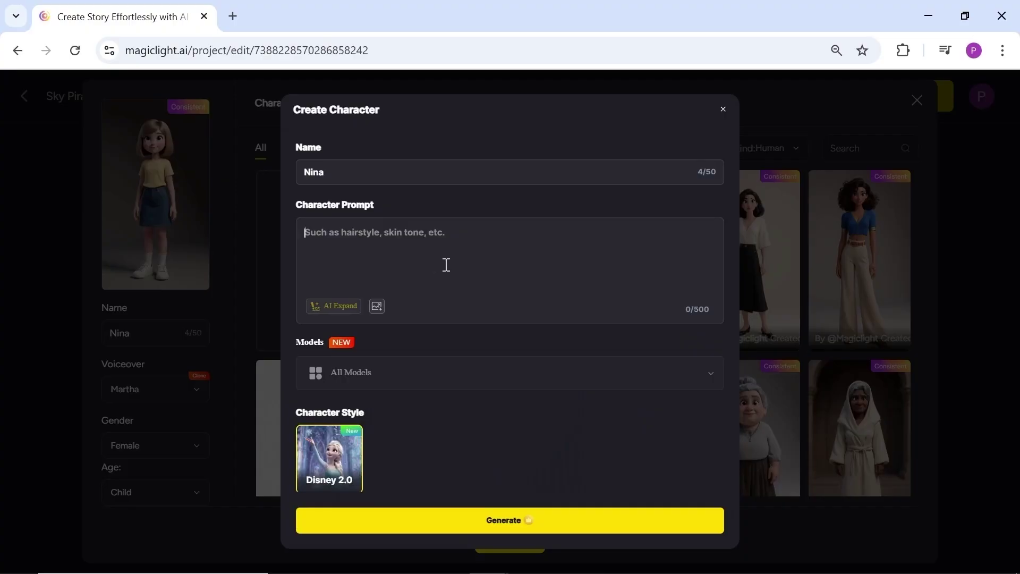
Generate two versions of Nina as a blonde pirate girl in a purple bandana
type("Pixar-style young pirate girl with clever and playful expression, wearing a teal-blue pirate vest with gold buttons, striped pants, and a purple bandana tied around her hair; long wavy blonde hair flowing in the wind; holding a rolled treasure map with glowing markings; bright expressive blue eyes; dynamic pose on the ship’s deck; cinematic lighting, saturated and sharp colors, whimsical and energetic mood, 3D cartoon style.")
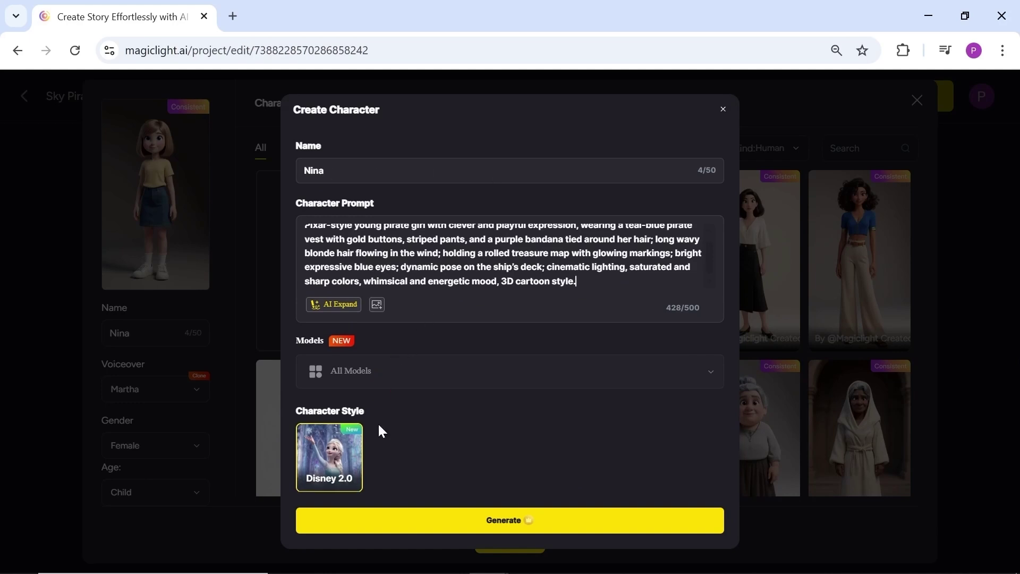
scroll(398, 447, "down", 1)
left_click(482, 523)
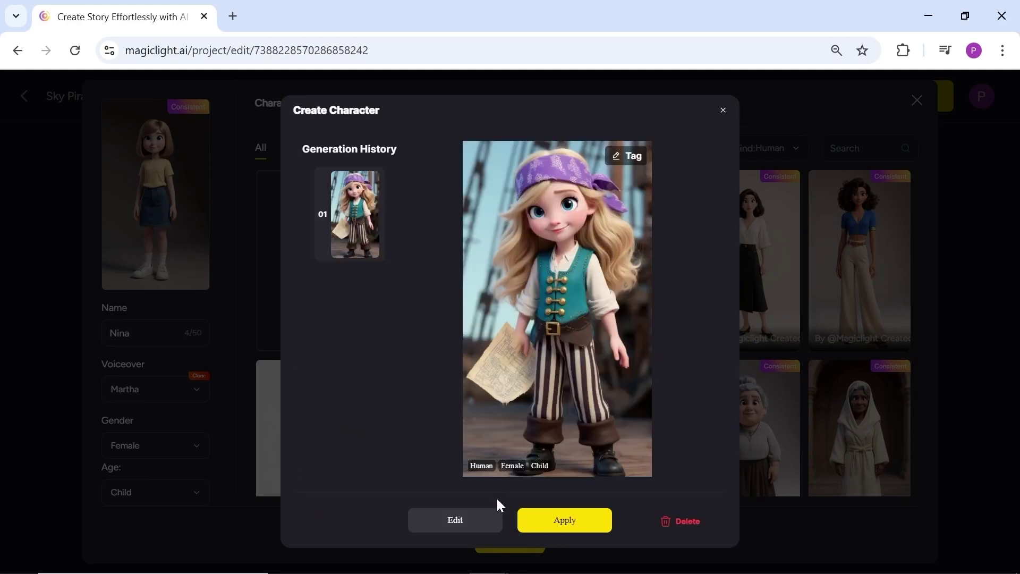
left_click(489, 521)
scroll(766, 275, "down", 1)
left_click(574, 525)
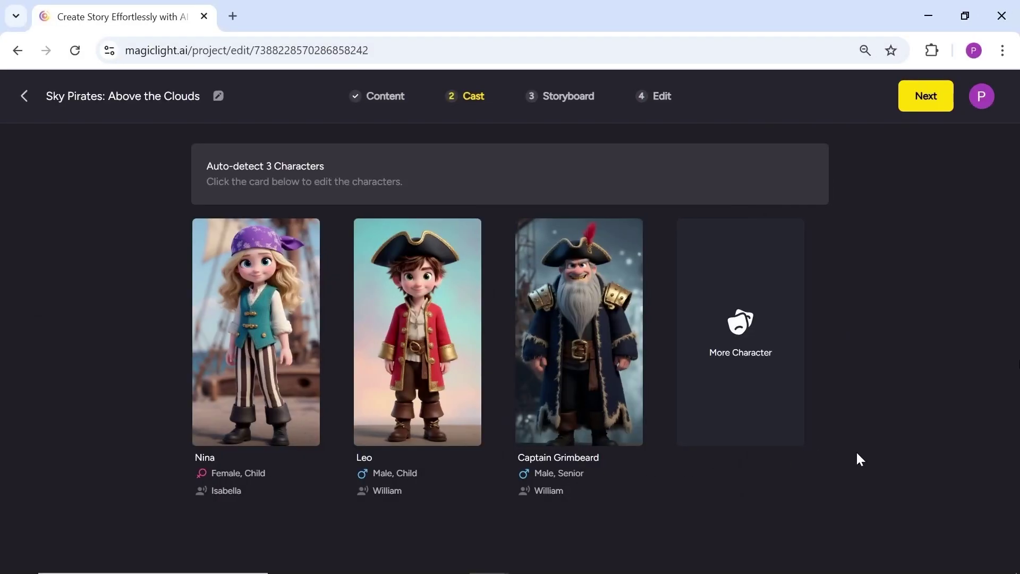
Open the Storyboard step and flip through the generated shots 01 to 24
left_click(925, 97)
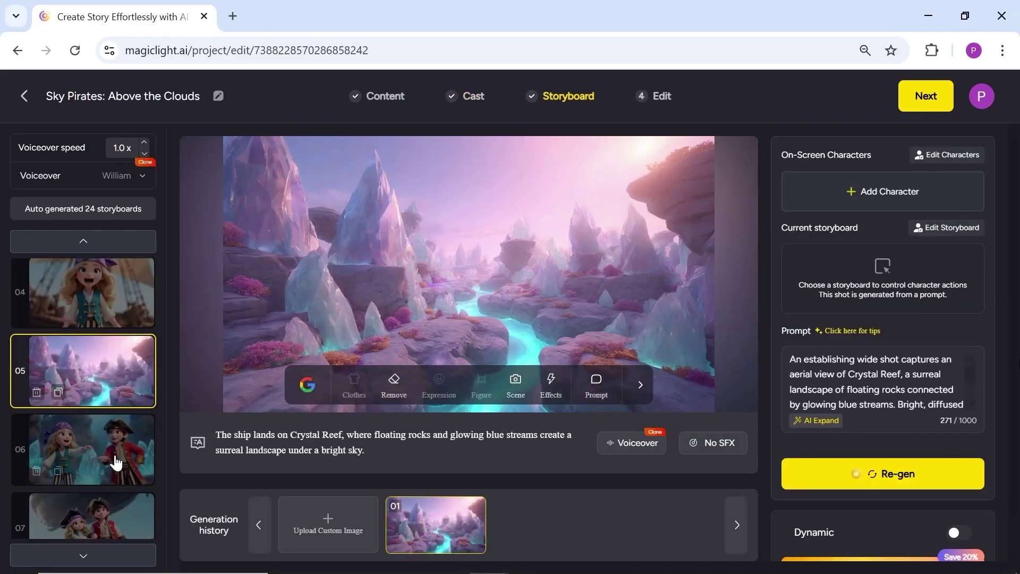
left_click(115, 461)
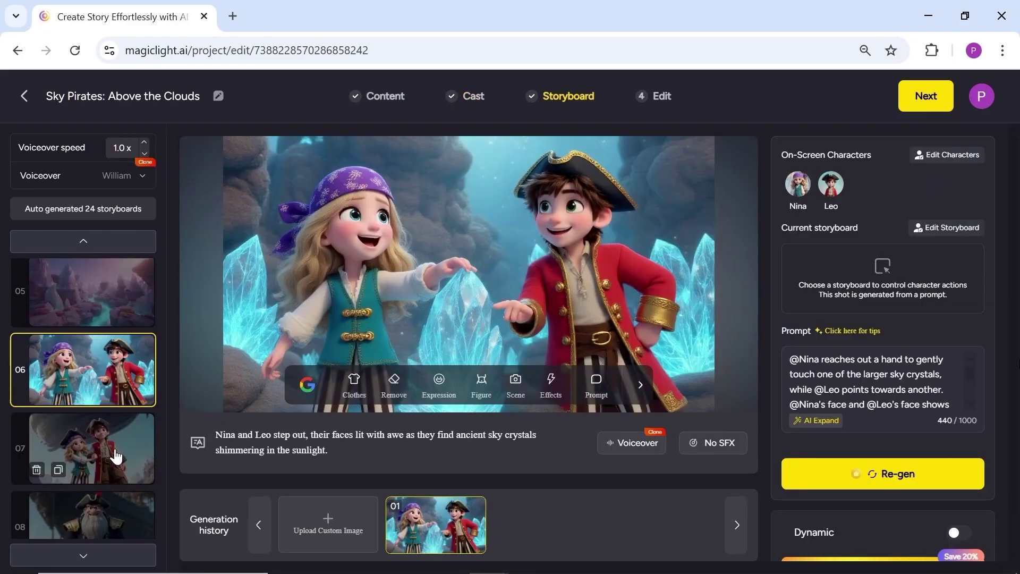
left_click(118, 461)
left_click(120, 461)
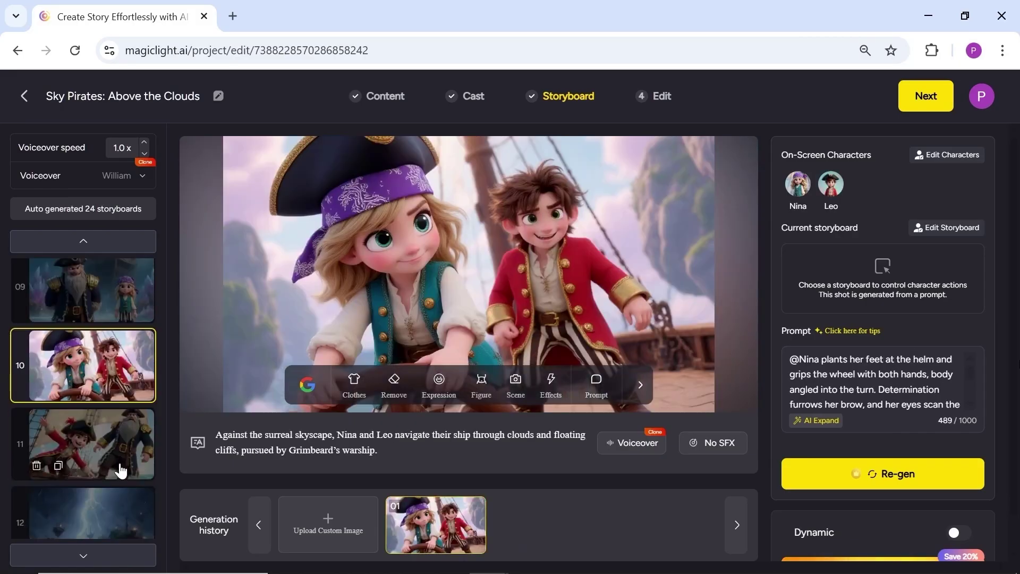
left_click(120, 459)
left_click(118, 450)
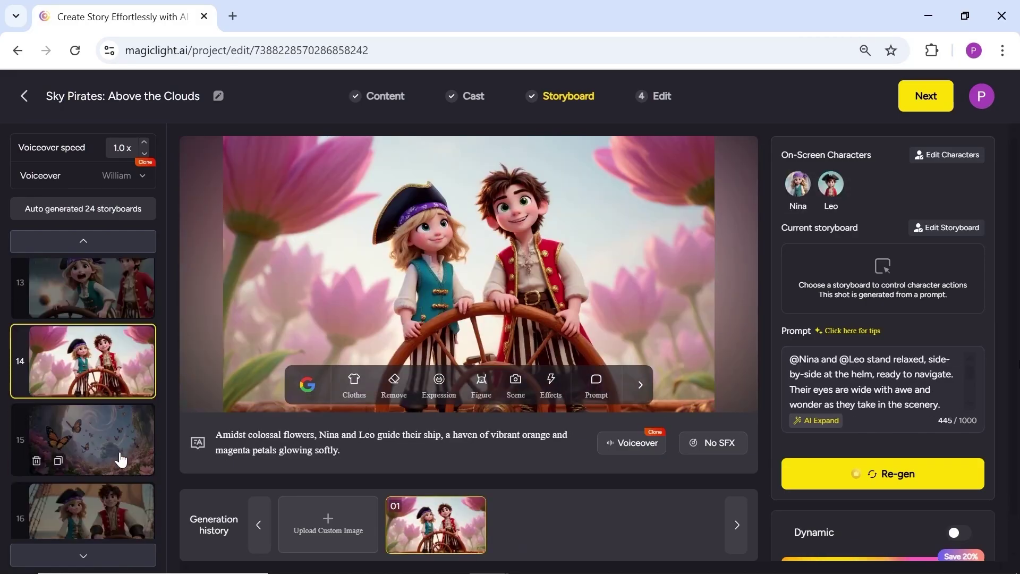
left_click(118, 451)
left_click(119, 449)
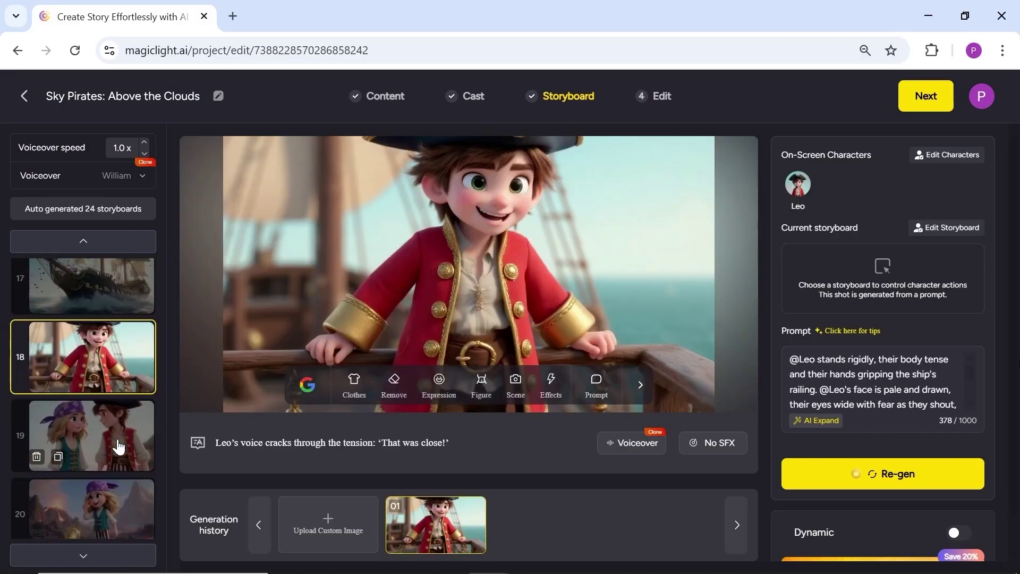
left_click(119, 452)
left_click(121, 455)
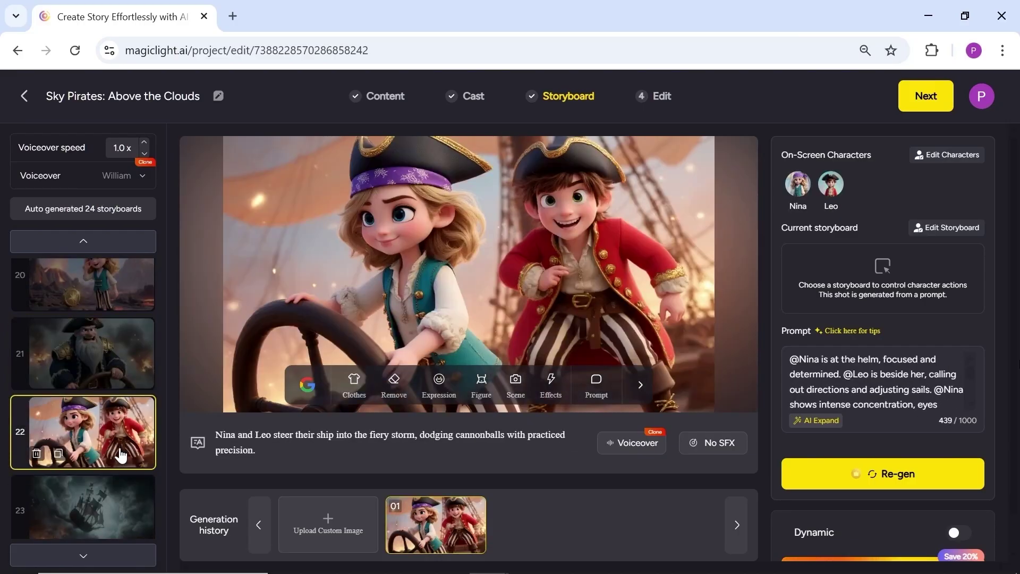
left_click(116, 454)
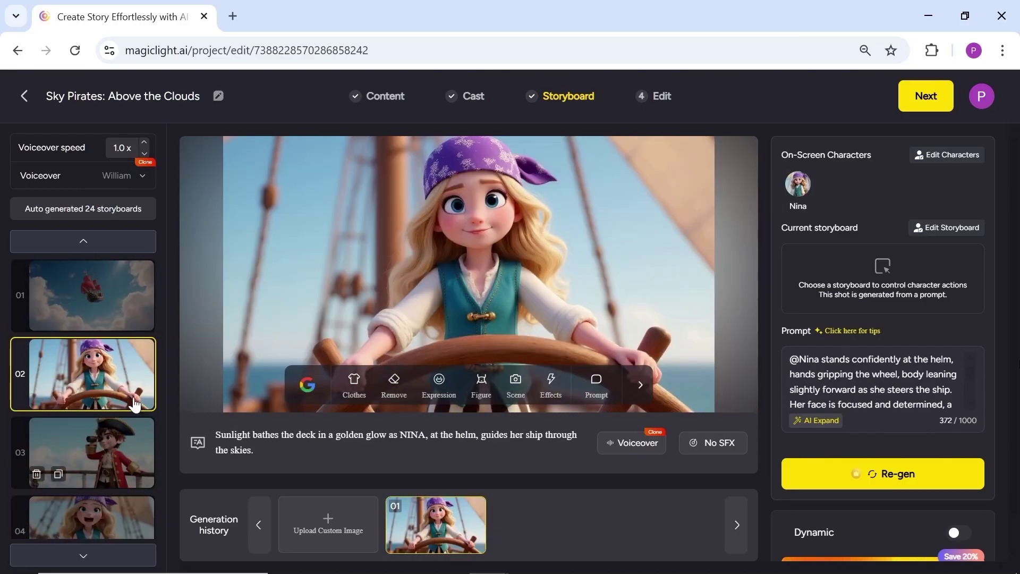
Regenerate storyboard 02 with Nina wearing an excited expression
left_click(359, 386)
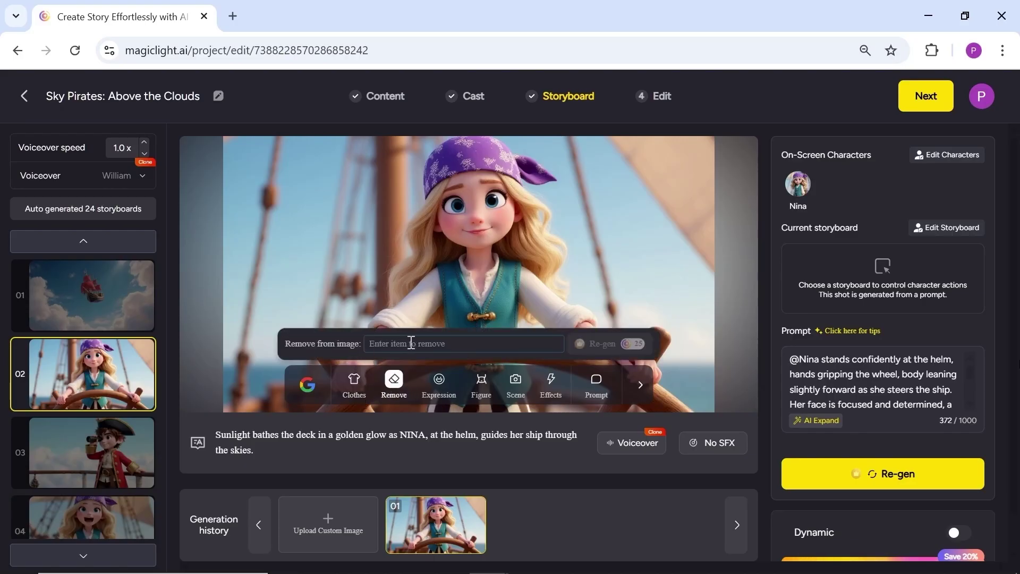
left_click(440, 382)
left_click(470, 342)
scroll(474, 244, "down", 1)
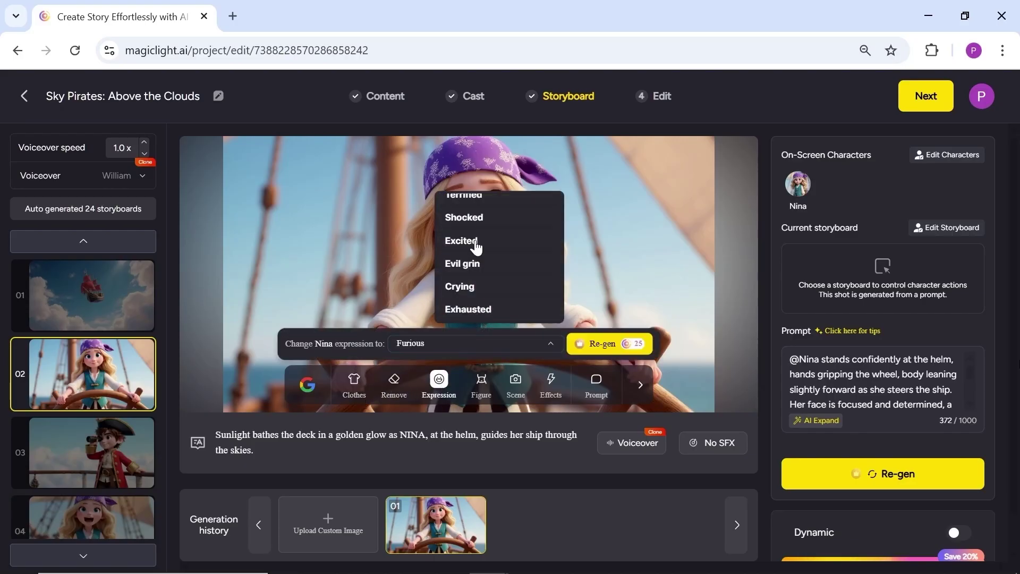
left_click(474, 244)
left_click(605, 345)
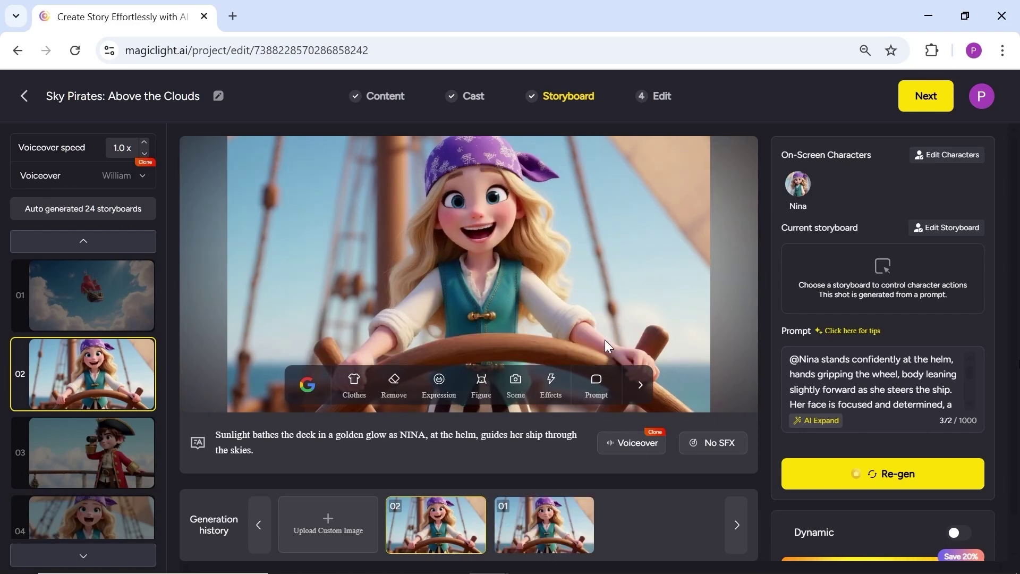
Replace shot 2's Lightning effect with Fog and regenerate it
left_click(480, 383)
left_click(464, 343)
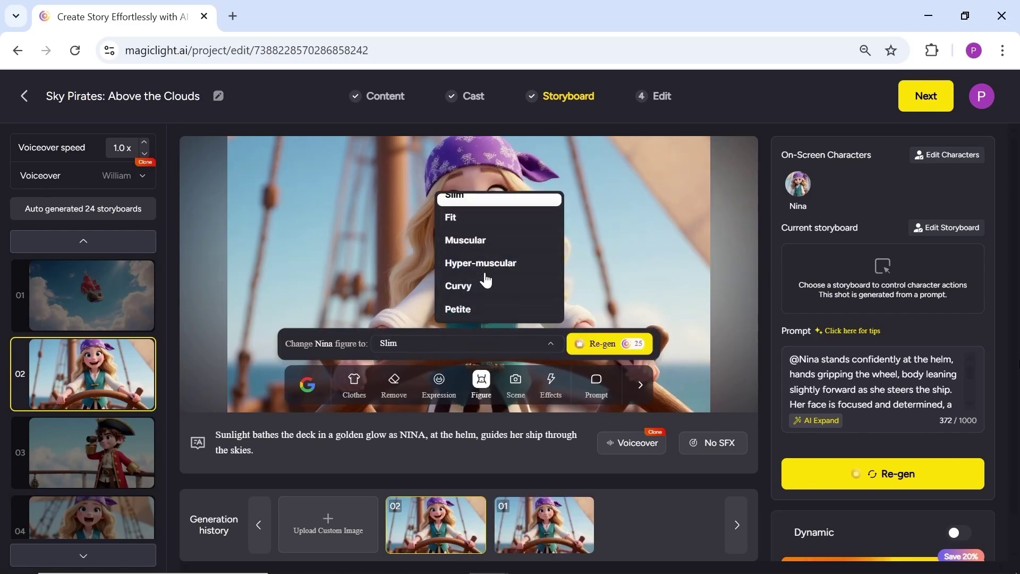
left_click(516, 383)
left_click(461, 348)
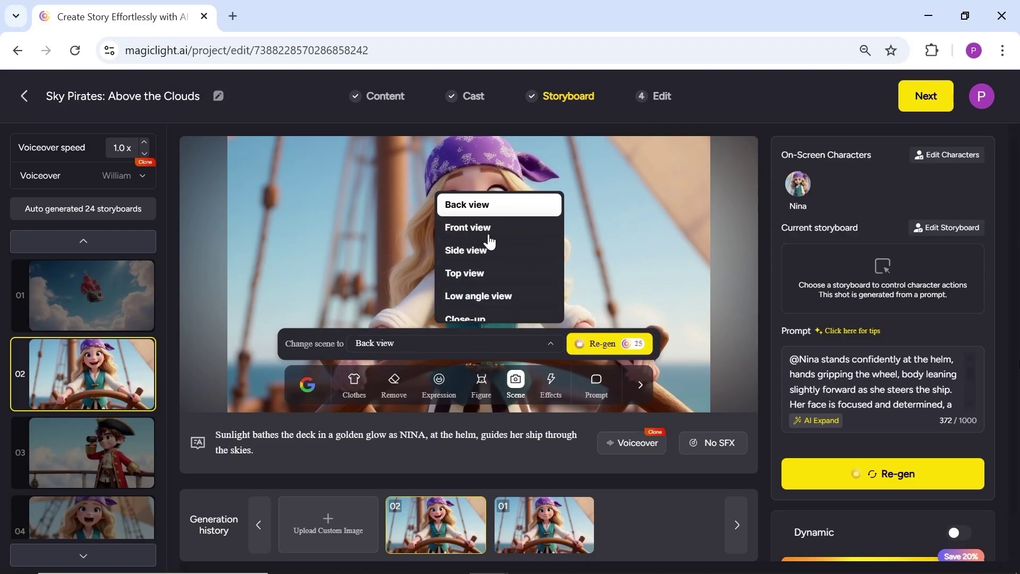
scroll(489, 241, "down", 2)
left_click(555, 386)
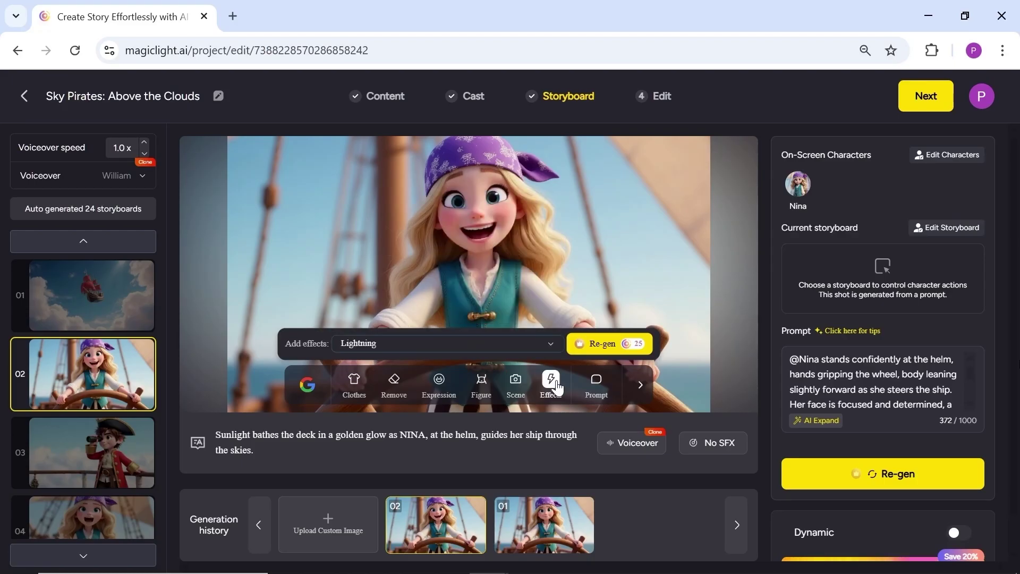
left_click(466, 345)
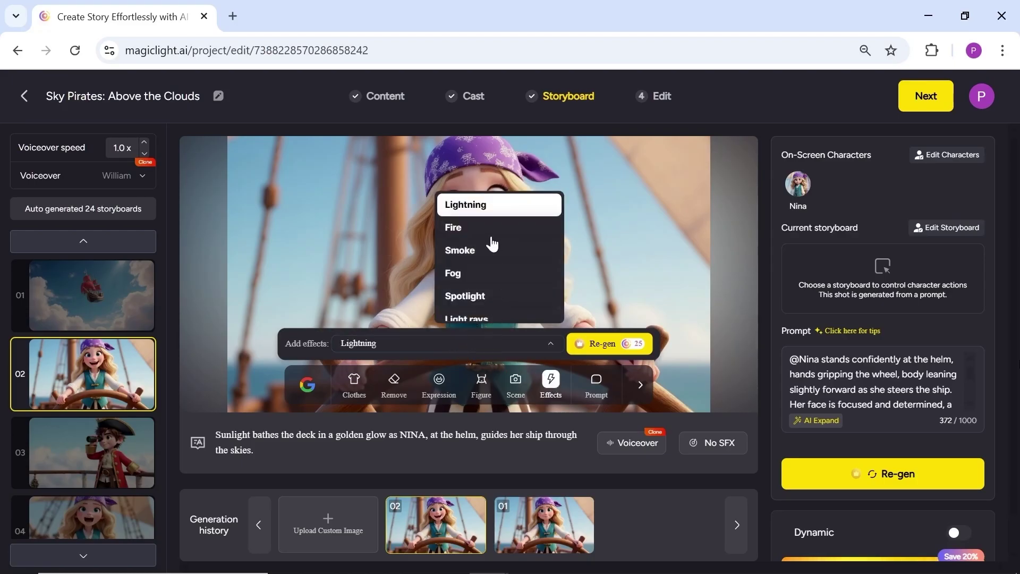
left_click(469, 275)
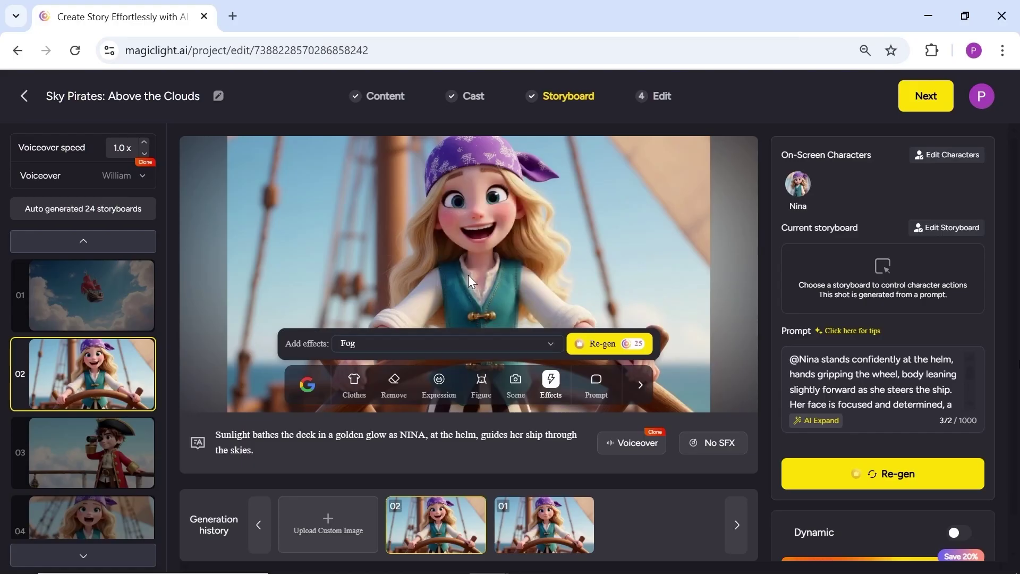
left_click(616, 351)
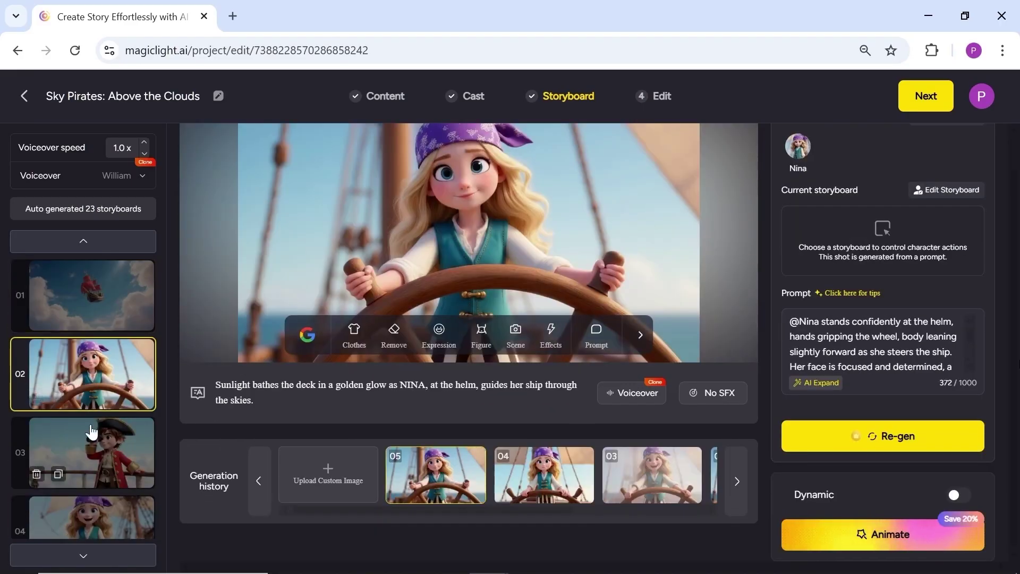
On the golden-compass shot, pick Ethan as narrator after auditioning Laura, and bring up Animate
left_click(91, 434)
left_click(101, 453)
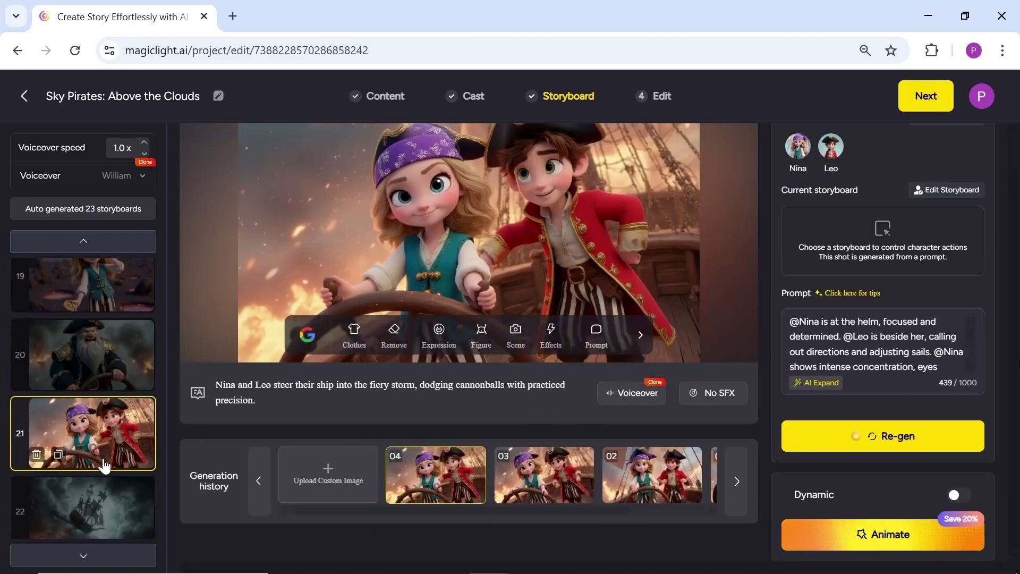
scroll(107, 470, "up", 5)
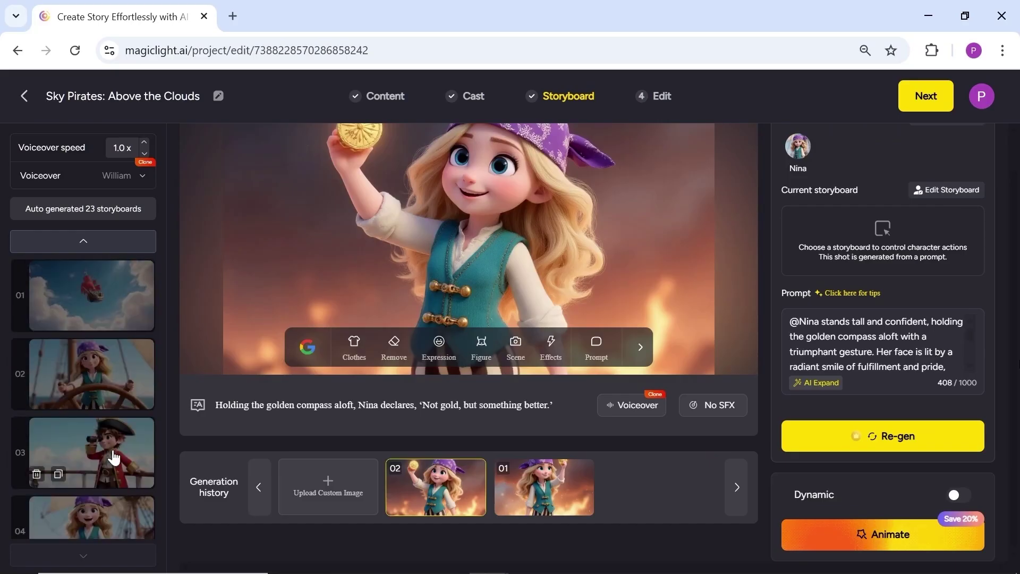
left_click(142, 175)
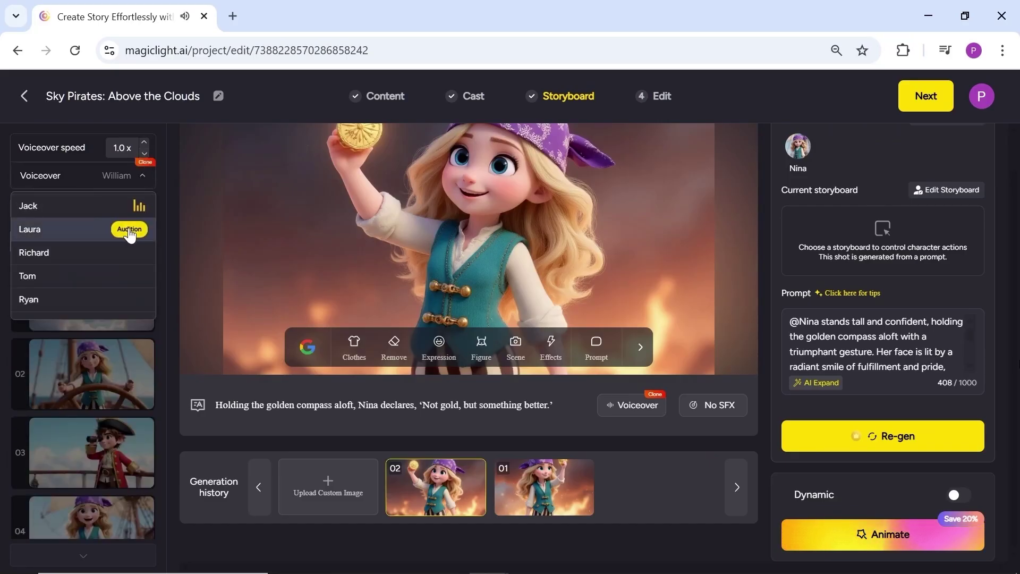
left_click(129, 229)
scroll(121, 269, "down", 3)
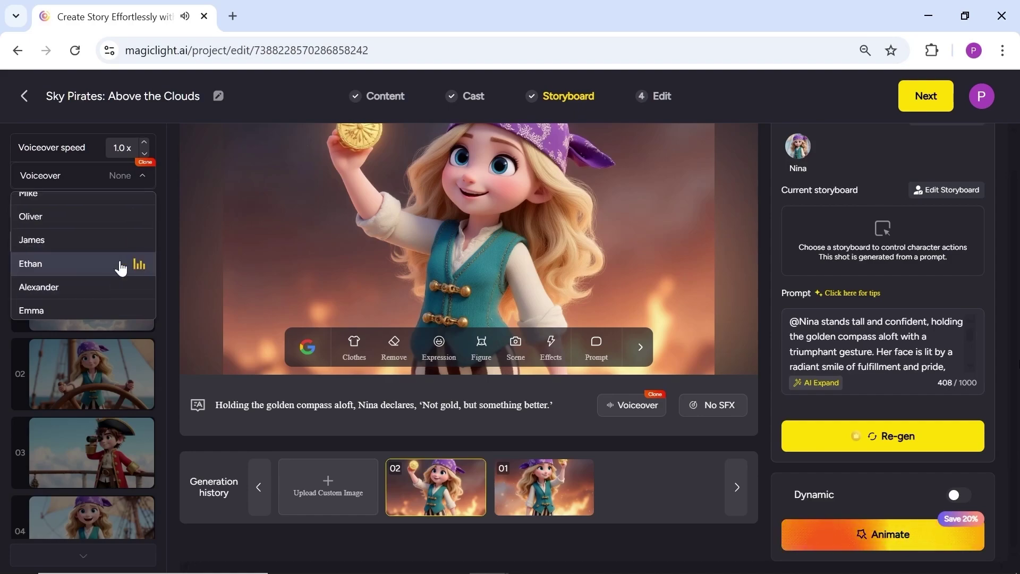
left_click(123, 270)
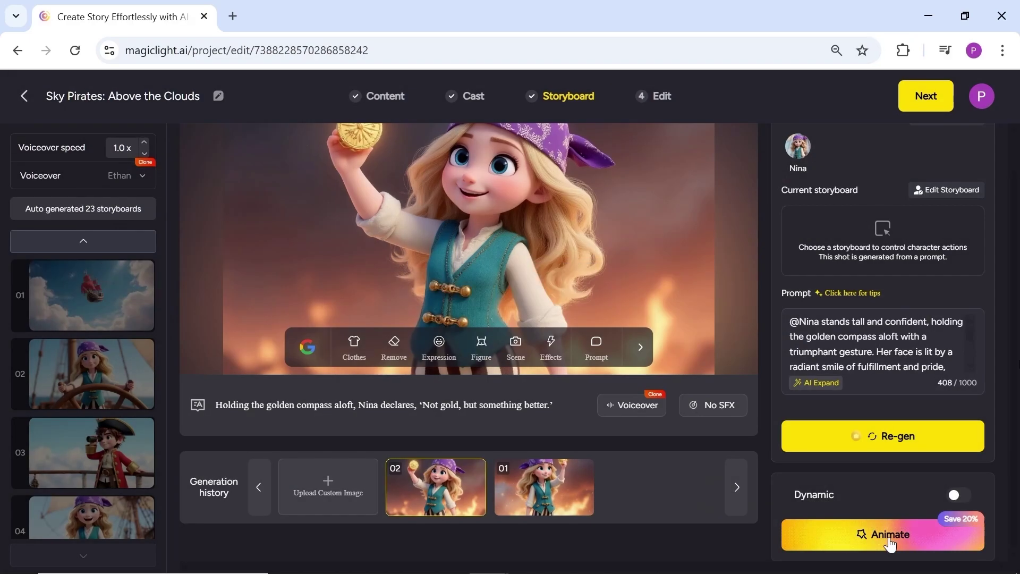
left_click(887, 543)
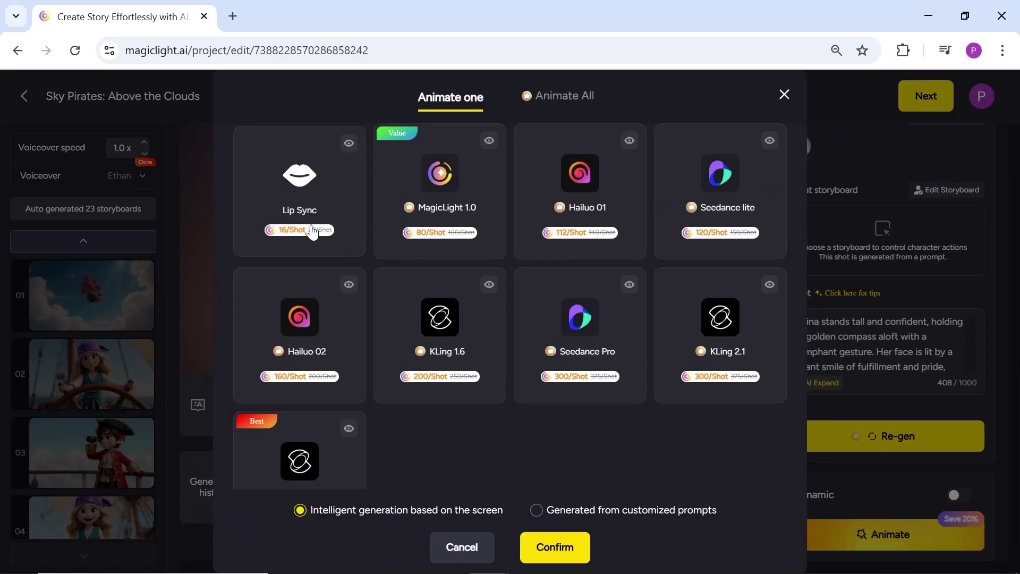
scroll(361, 249, "down", 1)
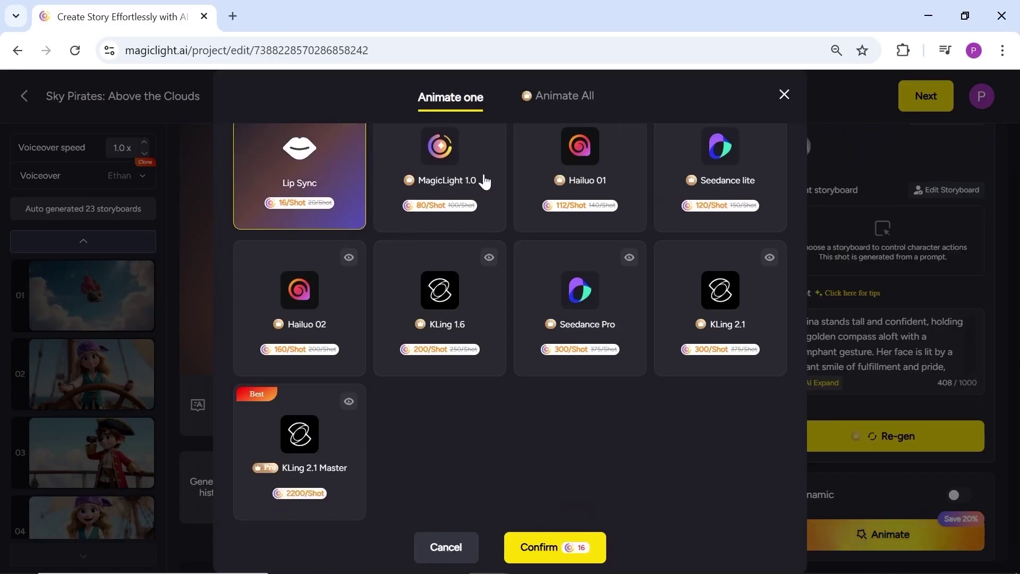
After trying MagicLight 1.0 and Hailuo 01, keep all storyboards selected under Animate All
left_click(484, 181)
left_click(614, 186)
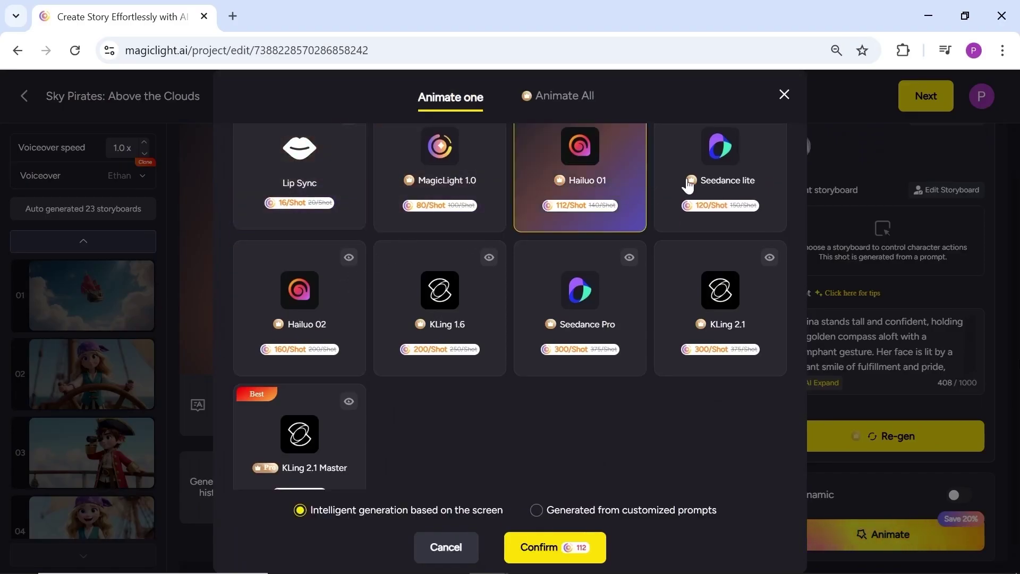
left_click(562, 98)
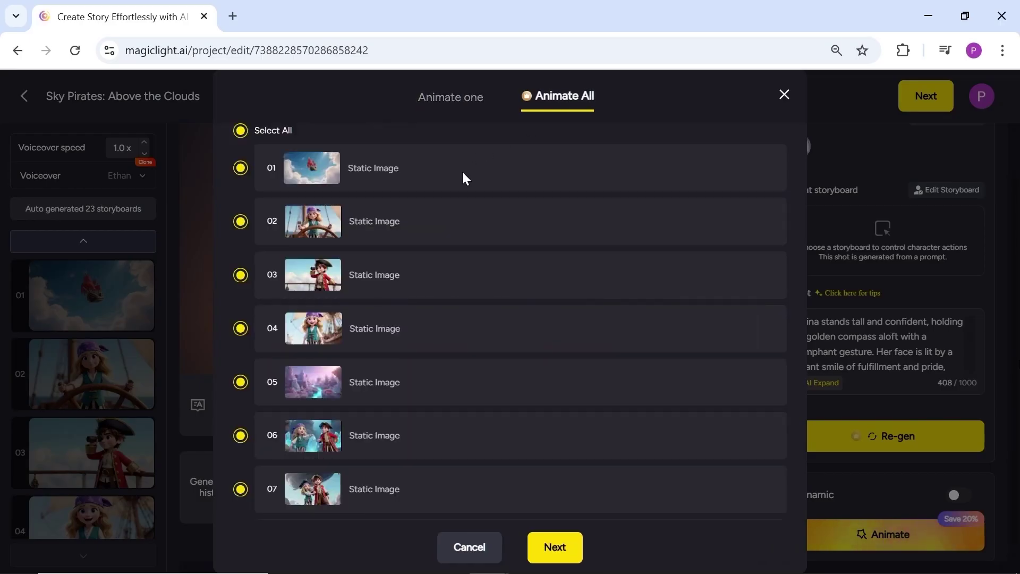
scroll(425, 186, "down", 5)
scroll(425, 186, "down", 3)
scroll(425, 186, "up", 8)
left_click(240, 221)
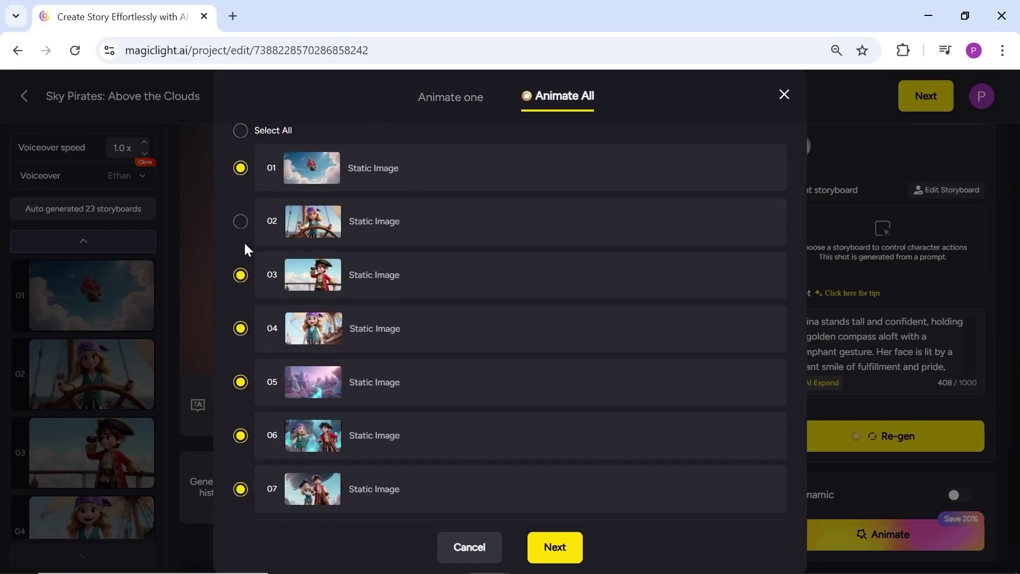
left_click(241, 275)
scroll(240, 343, "down", 2)
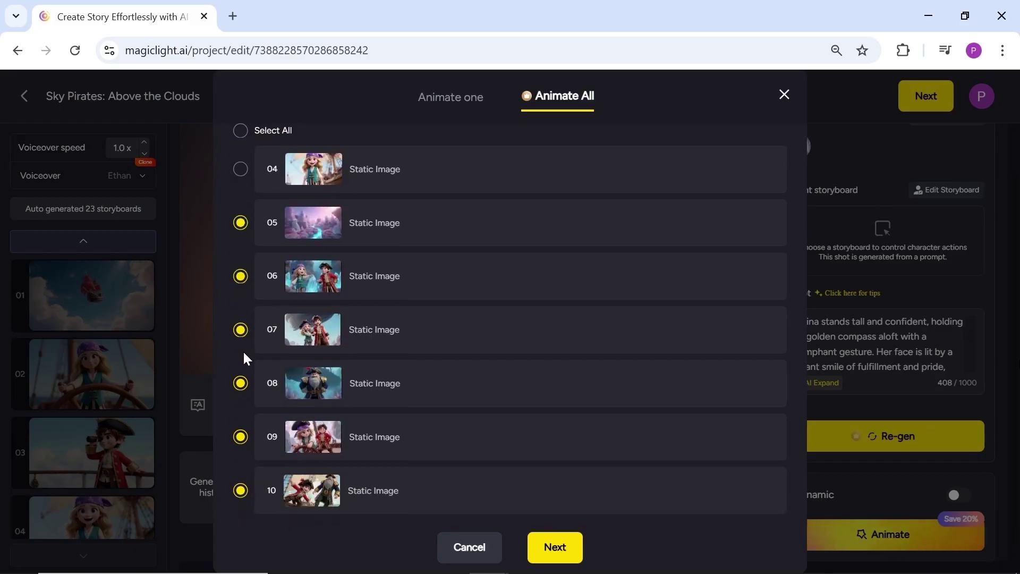
scroll(242, 434, "down", 5)
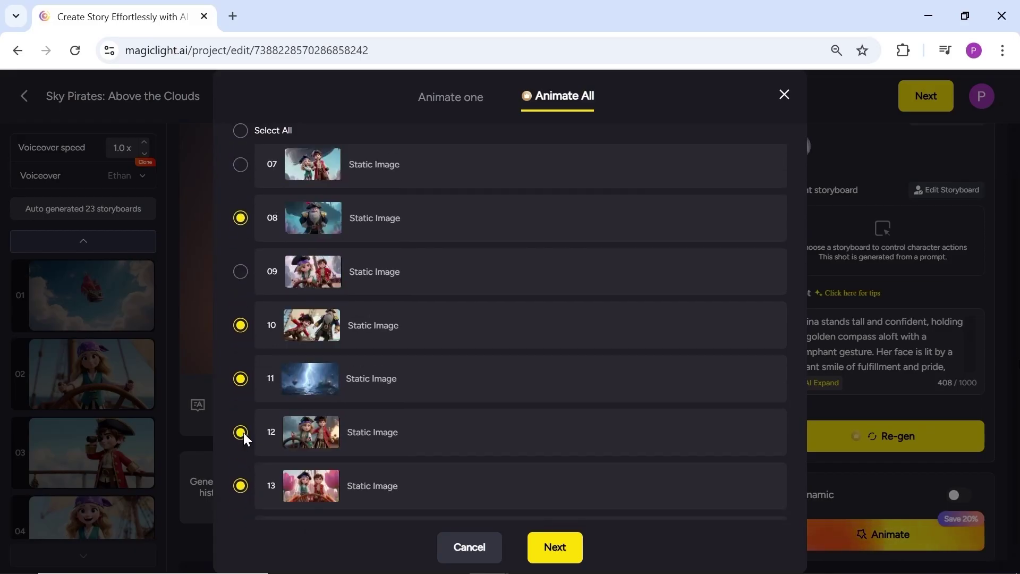
scroll(247, 387, "up", 5)
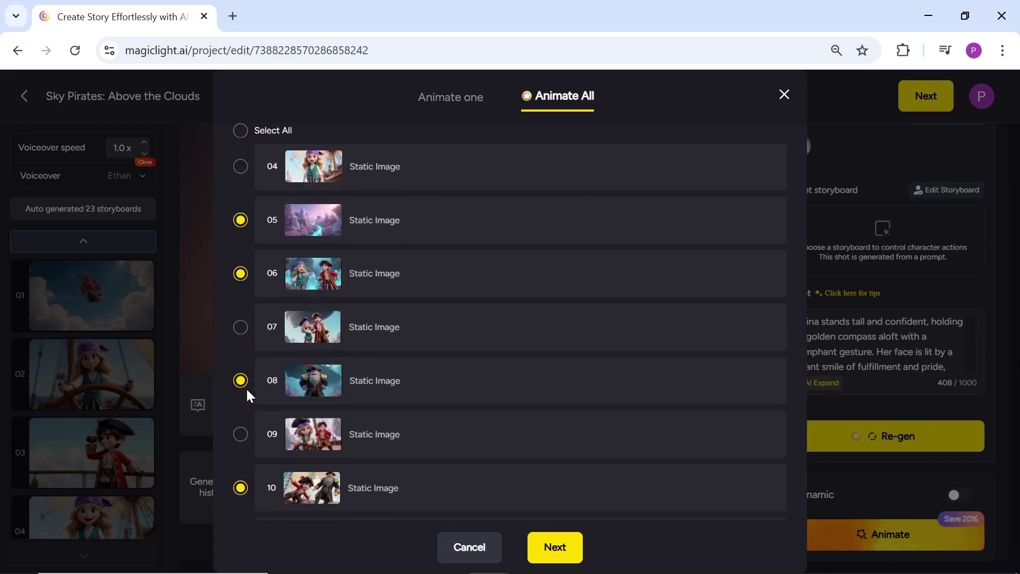
left_click(240, 132)
scroll(407, 347, "down", 10)
Animate all 23 images with KLing 2.1 and approve the 6900-credit cost
left_click(556, 550)
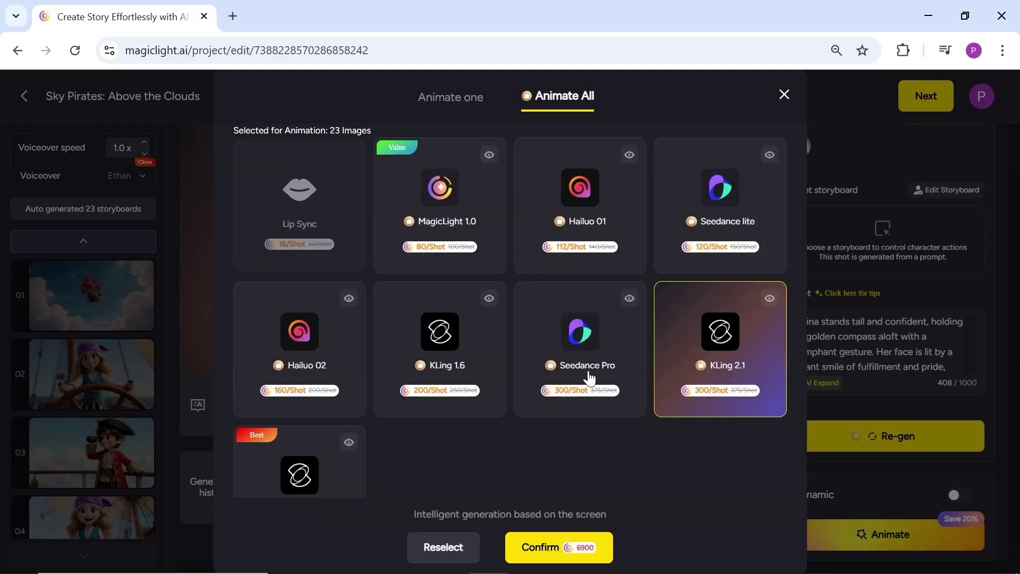
left_click(588, 554)
left_click(544, 375)
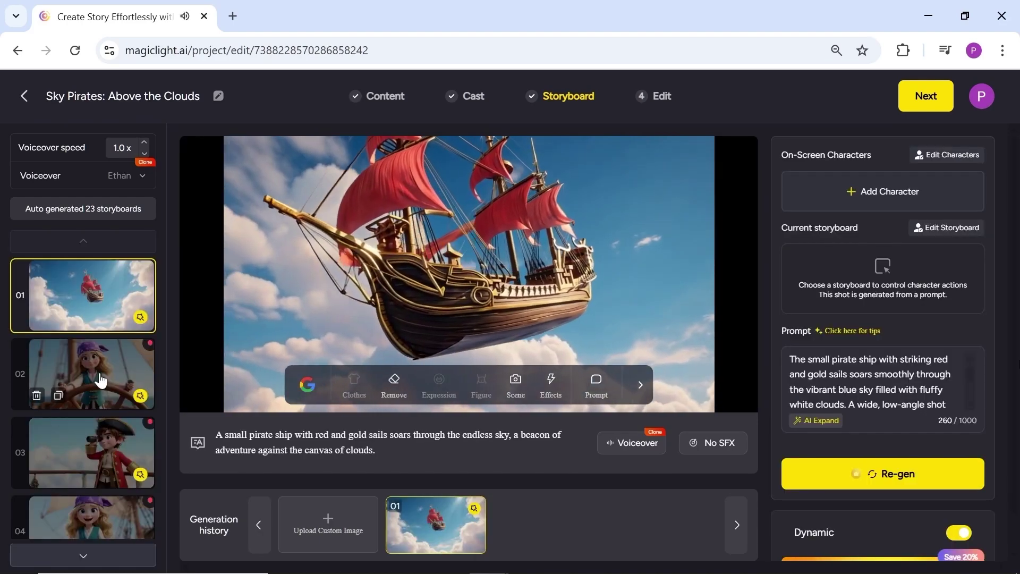
Review animated storyboards 07, 08 and 16, then advance to final editing
left_click(100, 380)
scroll(92, 399, "down", 4)
left_click(92, 448)
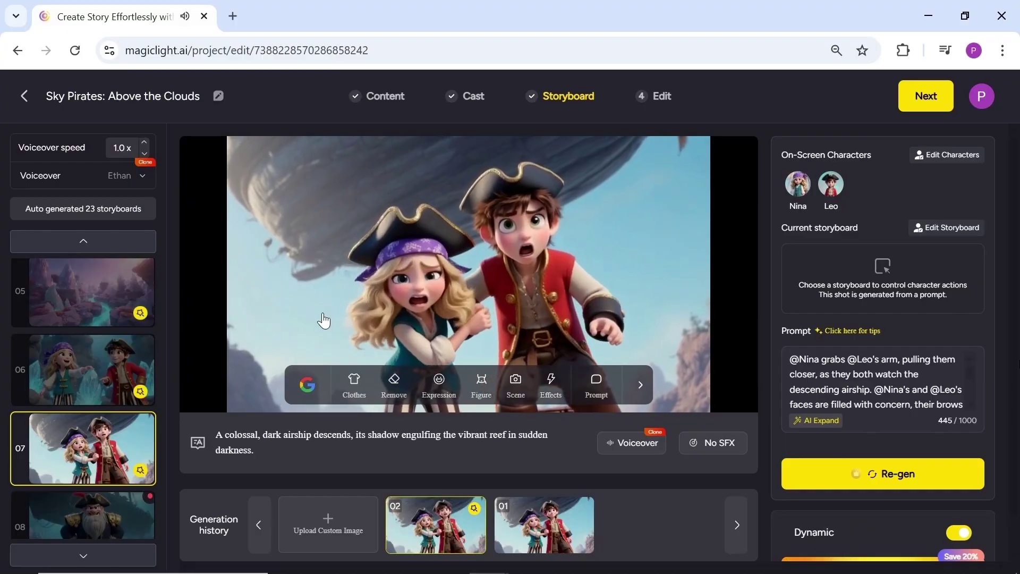
key("Down")
scroll(91, 358, "down", 8)
left_click(91, 288)
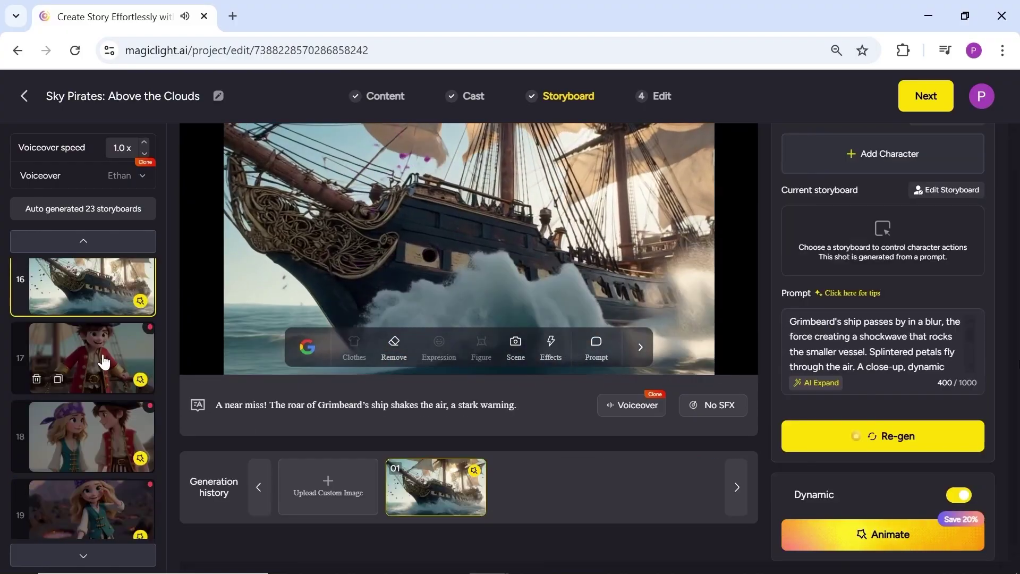
left_click(945, 105)
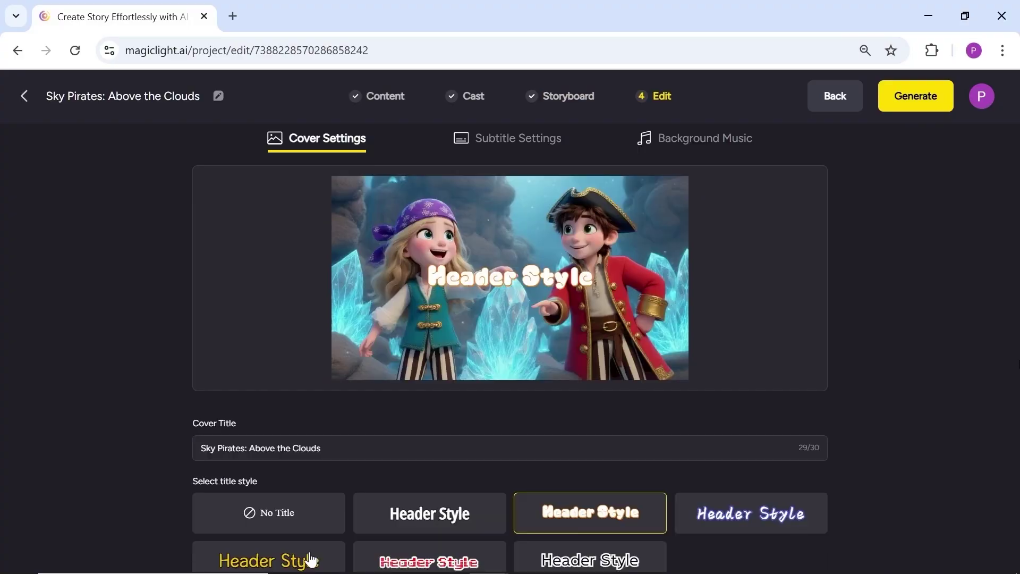
Give the cover title the white outline style after trying yellow and red pixel
left_click(312, 560)
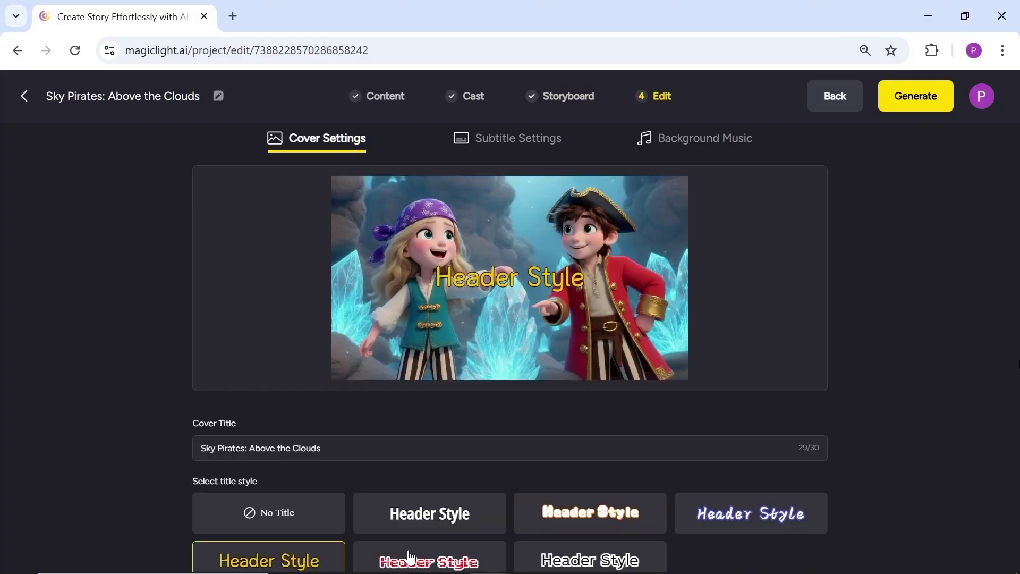
left_click(435, 563)
left_click(563, 563)
Apply Speedy Gonzalo as background music and generate the video at 16:9, 1080p
left_click(520, 140)
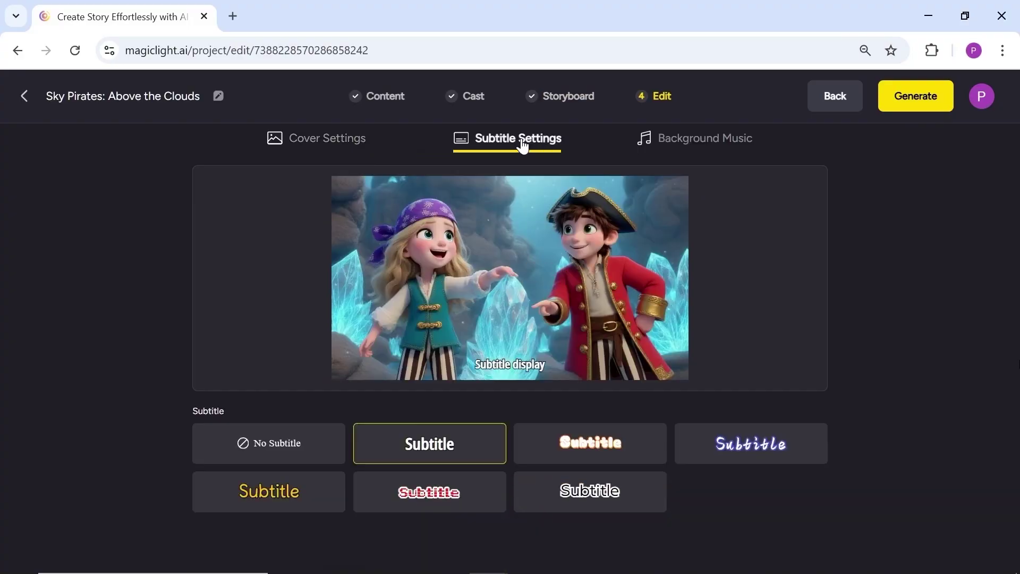
left_click(706, 140)
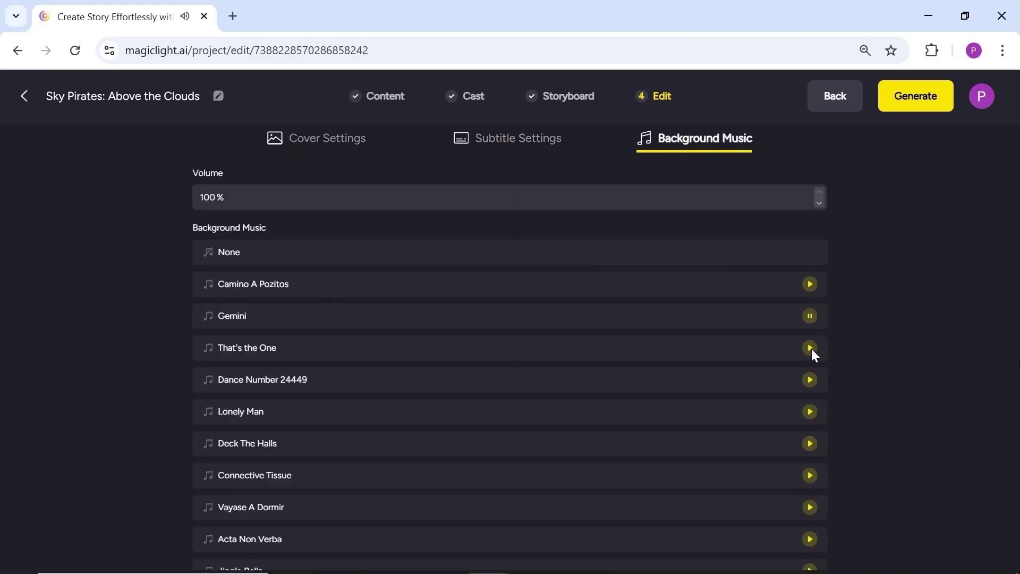
scroll(784, 381, "down", 4)
left_click(785, 380)
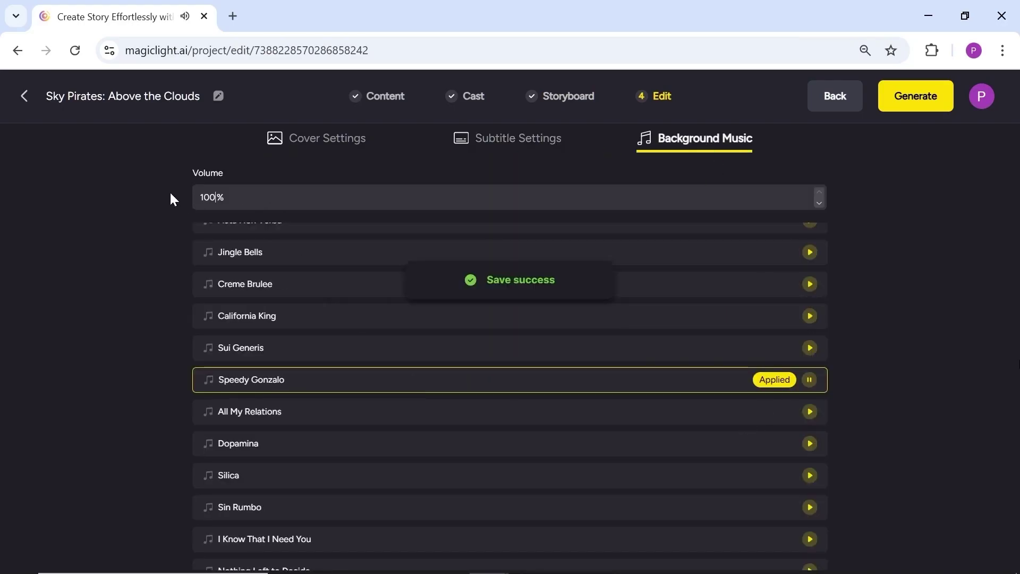
type("50")
left_click(894, 108)
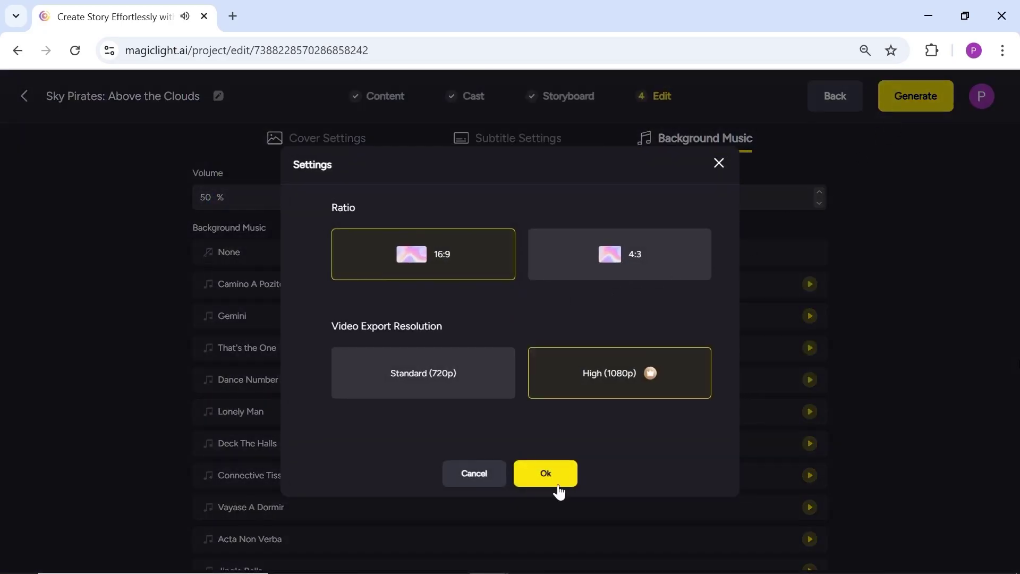
left_click(557, 480)
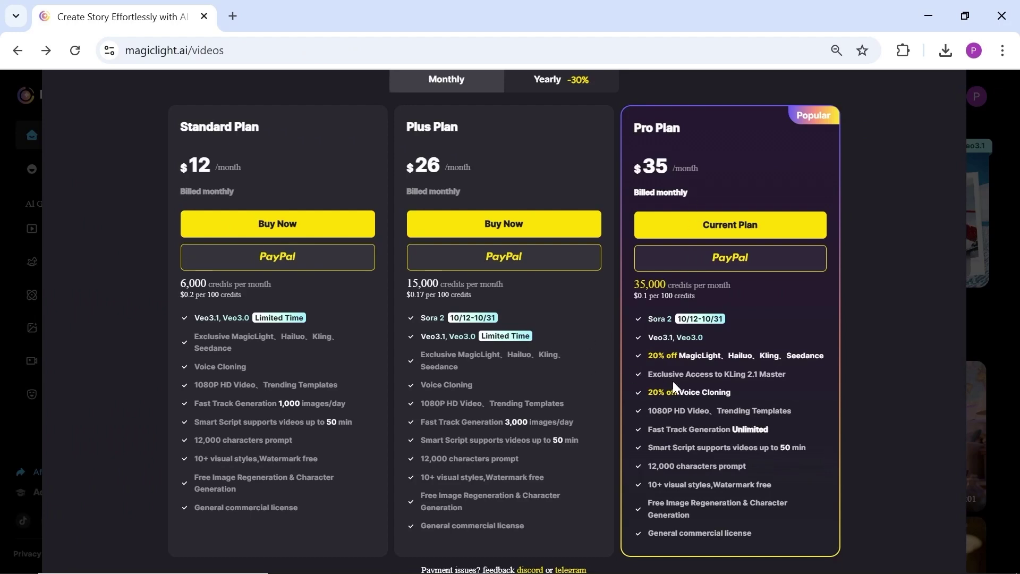
Show yearly pricing, with Pro at $24.5 a month billed $294 annually
left_click(552, 88)
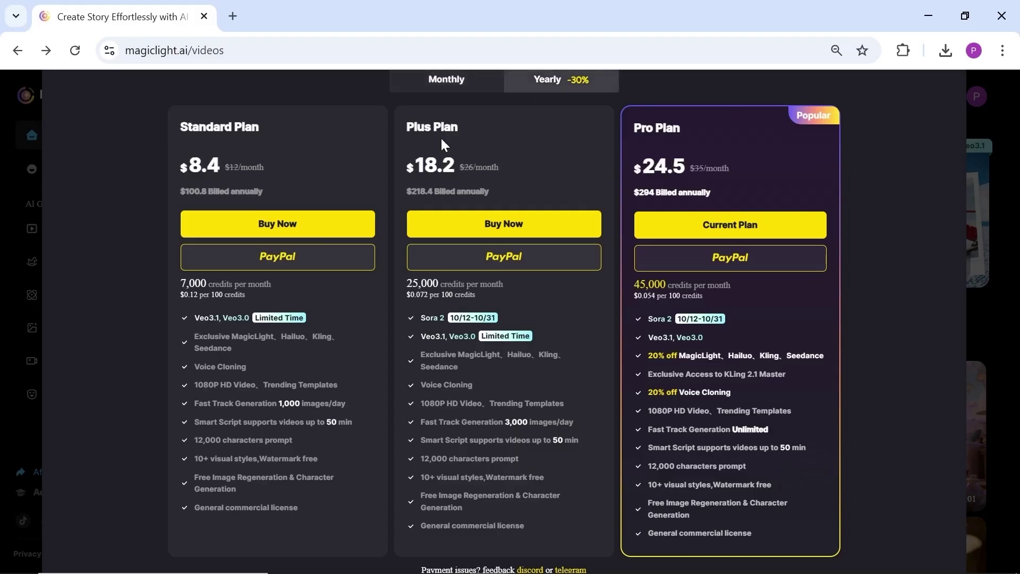